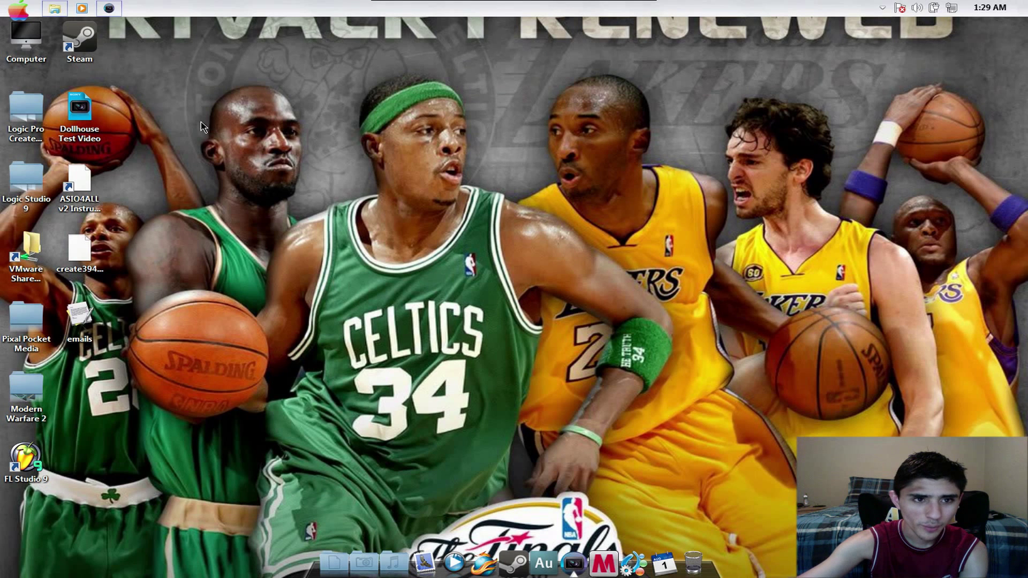
Bring up the Vegas Pro intro project window from the taskbar.
{"action": "left_click", "coordinate": [116, 9]}
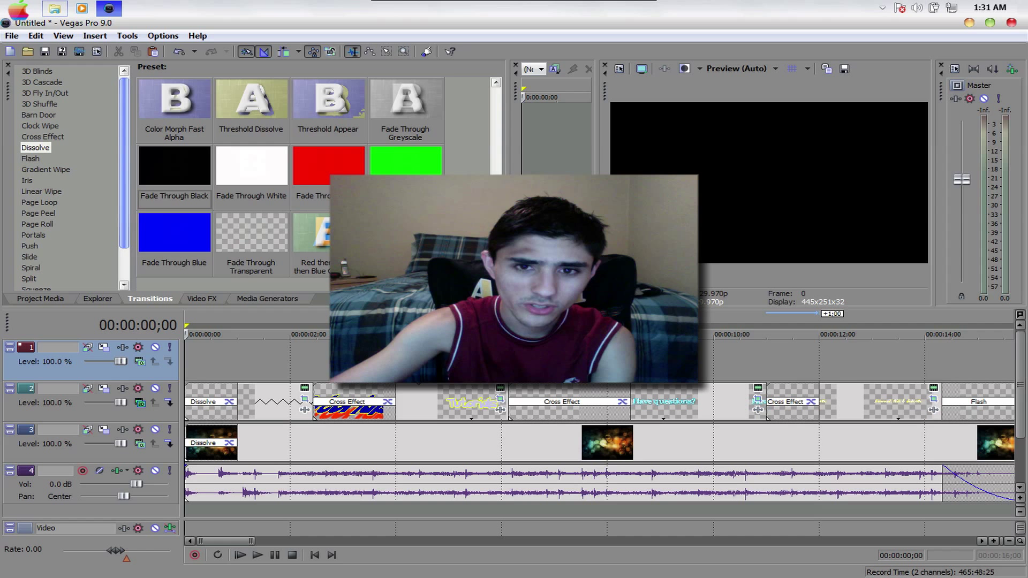
Widen the Transitions presets panel, then minimize Vegas to reveal the playing intro video.
{"action": "left_click_drag", "start_coordinate": [508, 241], "coordinate": [586, 241]}
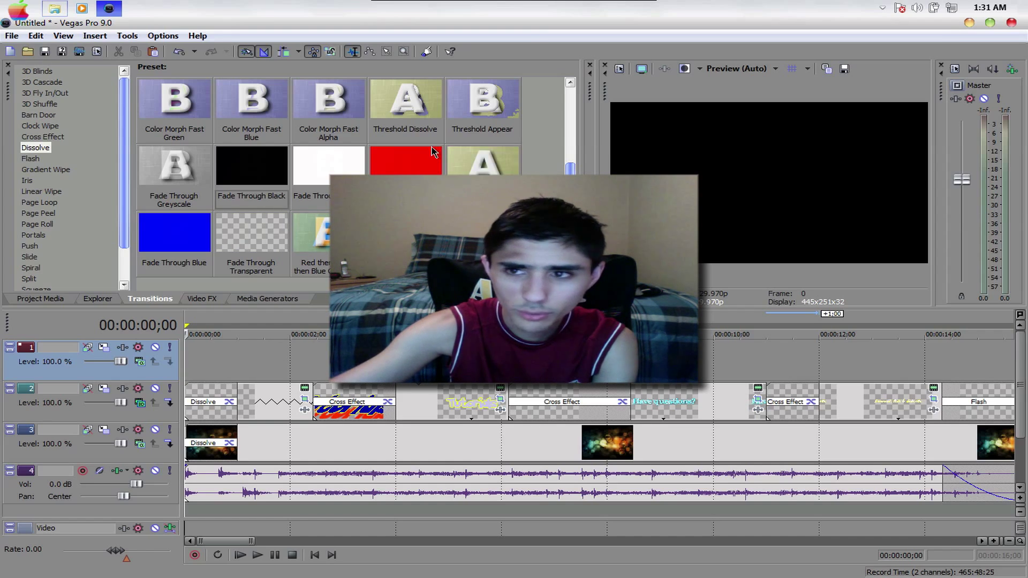
{"action": "left_click", "coordinate": [967, 23]}
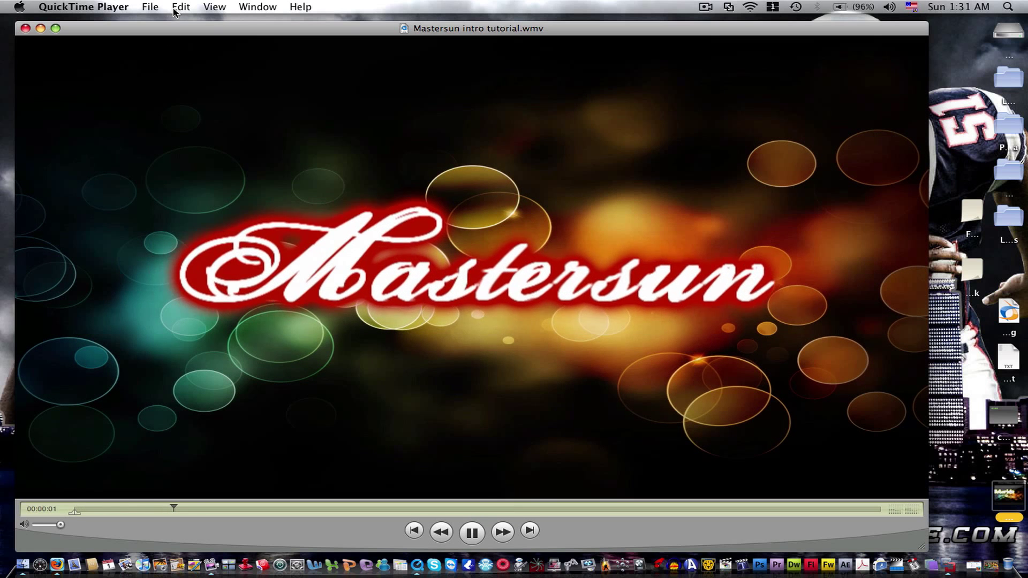
Set the QuickTime intro video to View > Fit to Screen.
{"action": "left_click", "coordinate": [214, 8]}
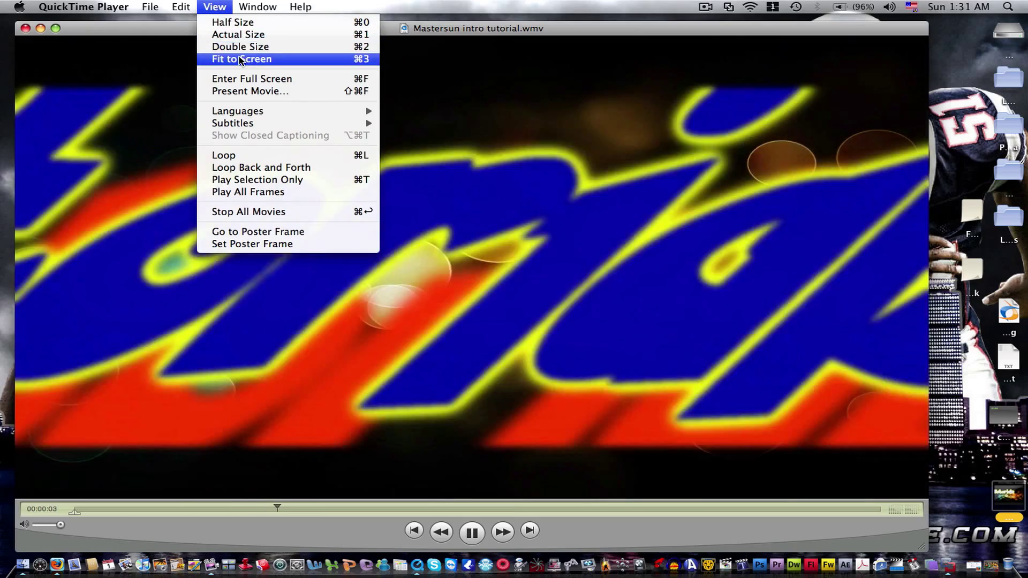
{"action": "left_click", "coordinate": [239, 59]}
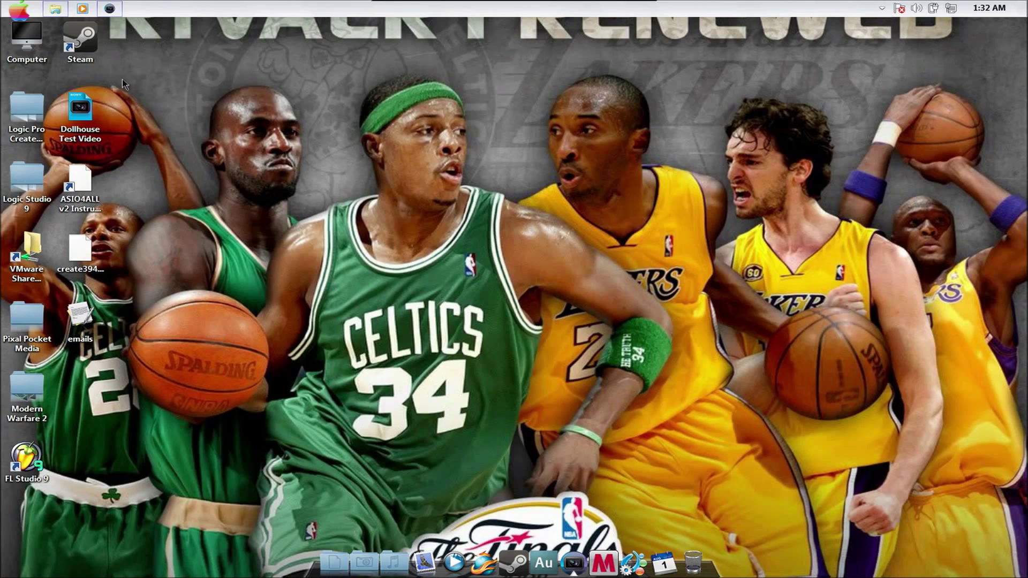
Restore Vegas, put the playhead at 00:00:01;27, and show the Media Generators Text presets.
{"action": "left_click", "coordinate": [109, 9]}
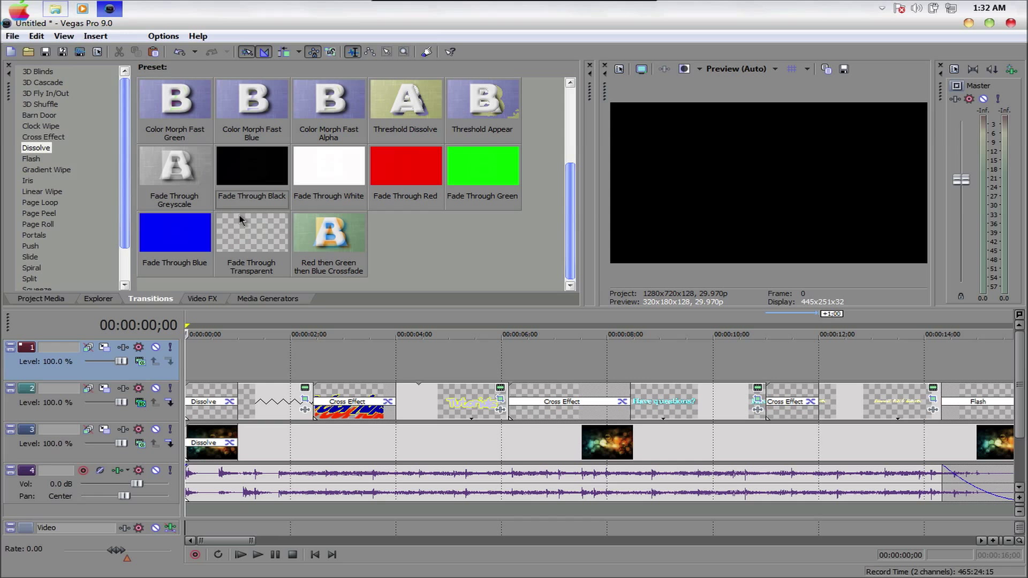
{"action": "left_click", "coordinate": [266, 361]}
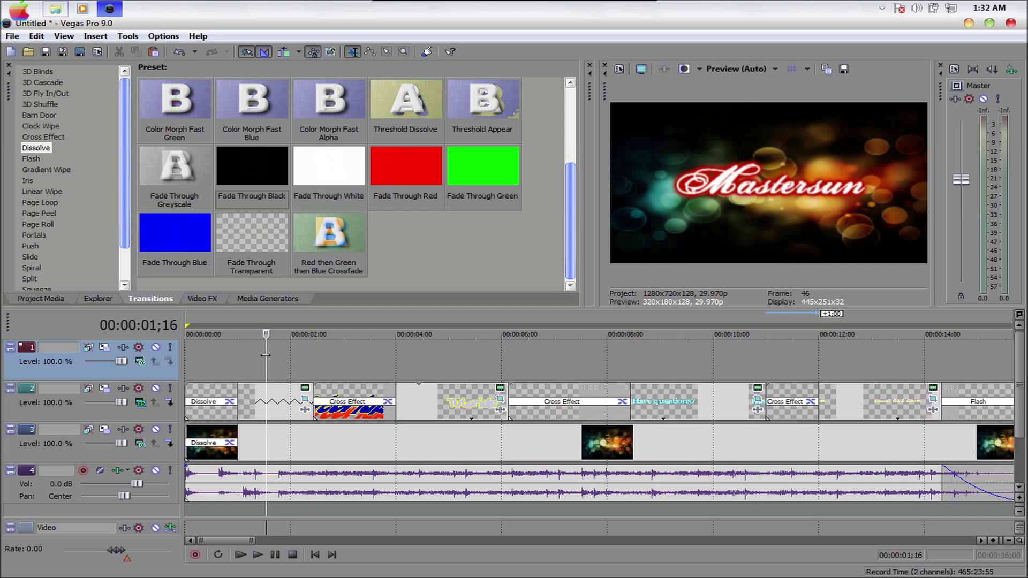
{"action": "left_click", "coordinate": [285, 361]}
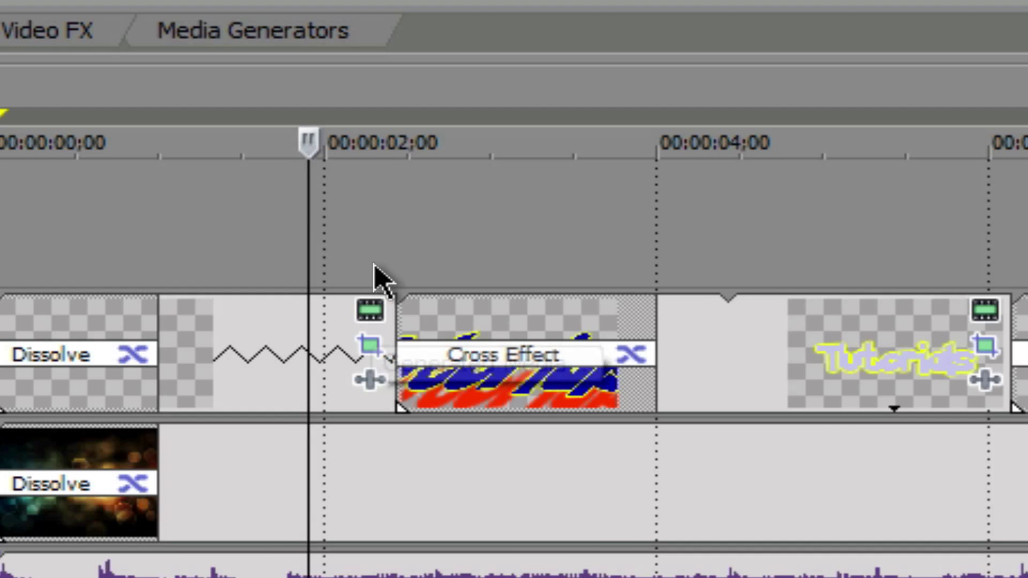
{"action": "left_click", "coordinate": [300, 38]}
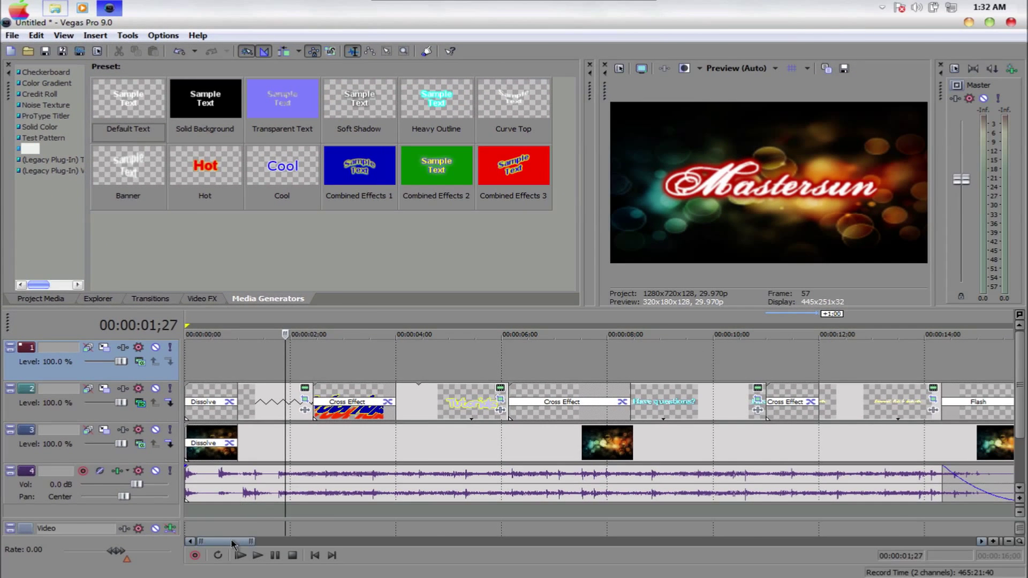
Scroll to an empty stretch and drop a Heavy Outline text event onto track 2.
{"action": "left_click_drag", "start_coordinate": [231, 544], "coordinate": [334, 534]}
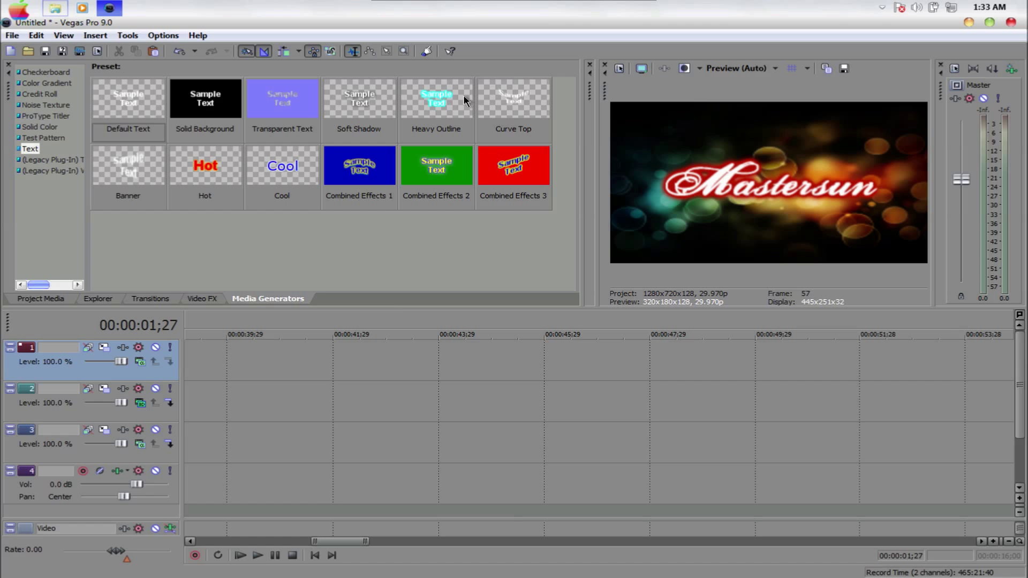
{"action": "left_click_drag", "start_coordinate": [464, 101], "coordinate": [332, 419]}
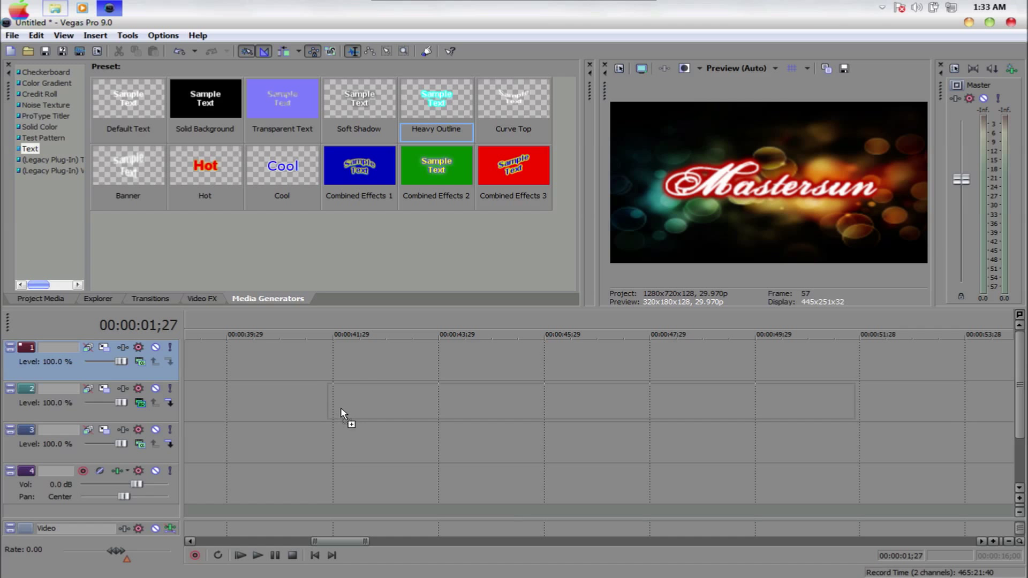
{"action": "left_click_drag", "start_coordinate": [341, 413], "coordinate": [343, 417]}
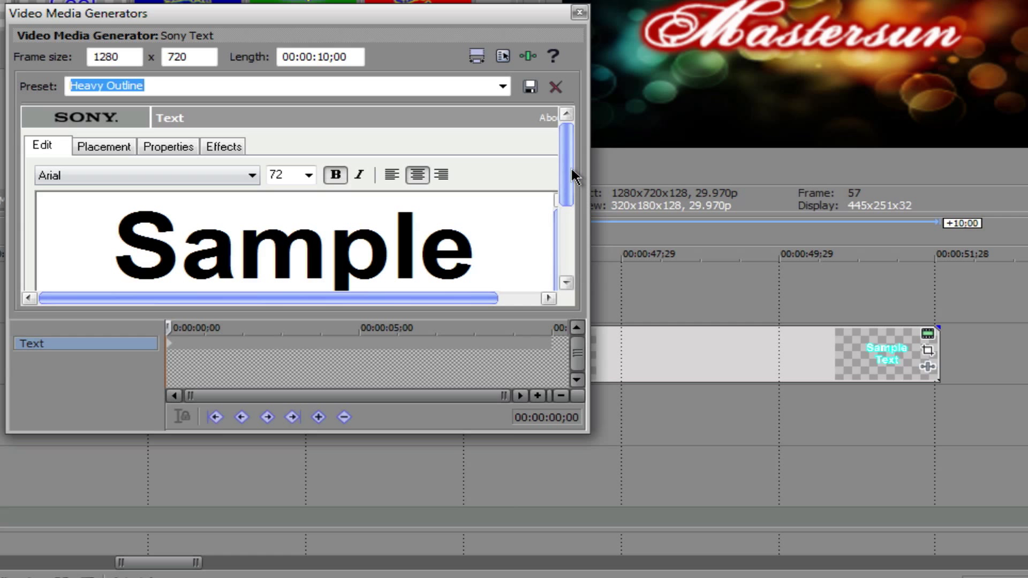
Delete the placeholder Sample Text and move the text editor dialog to the right.
{"action": "left_click_drag", "start_coordinate": [570, 167], "coordinate": [569, 244]}
{"action": "left_click_drag", "start_coordinate": [469, 212], "coordinate": [123, 27]}
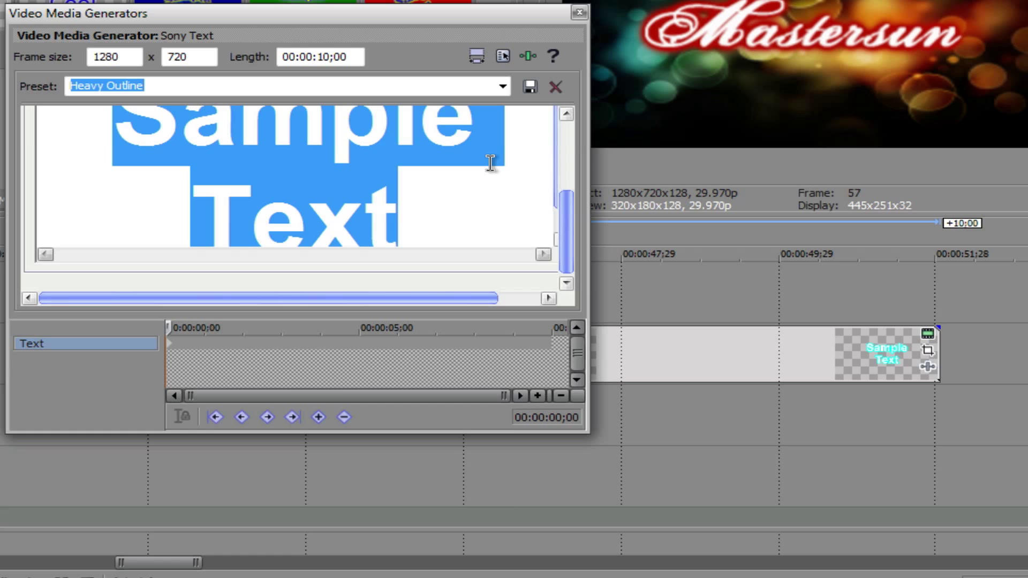
{"action": "key", "text": "Delete"}
{"action": "left_click_drag", "start_coordinate": [400, 11], "coordinate": [389, 25]}
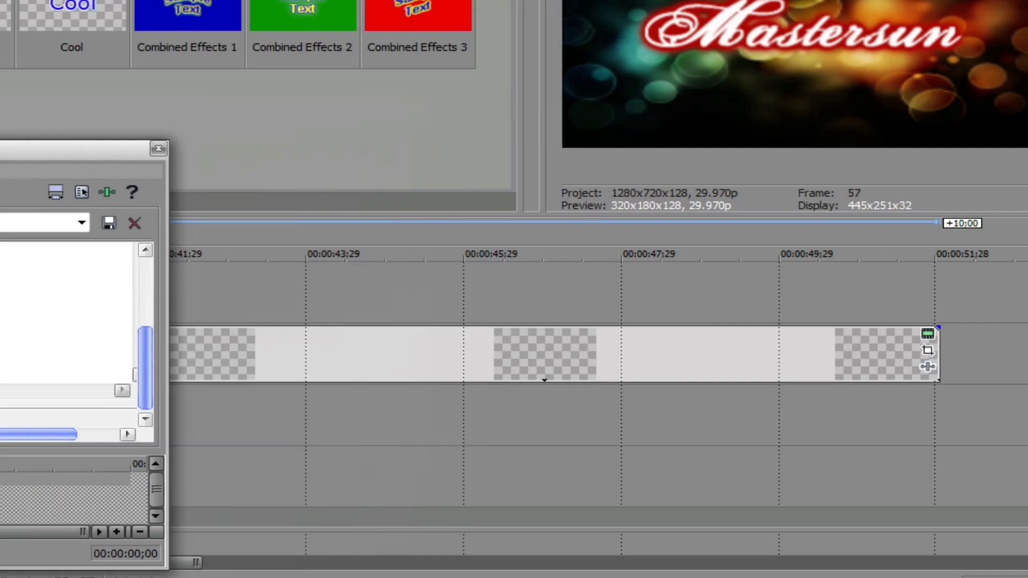
{"action": "left_click", "coordinate": [395, 293]}
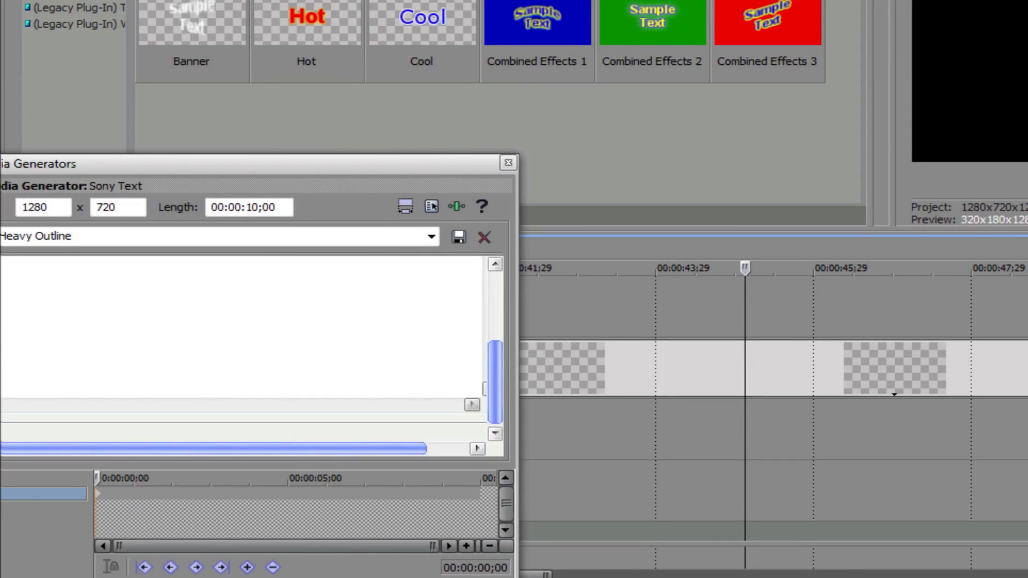
{"action": "left_click_drag", "start_coordinate": [168, 151], "coordinate": [1025, 160]}
{"action": "left_click_drag", "start_coordinate": [855, 127], "coordinate": [848, 131]}
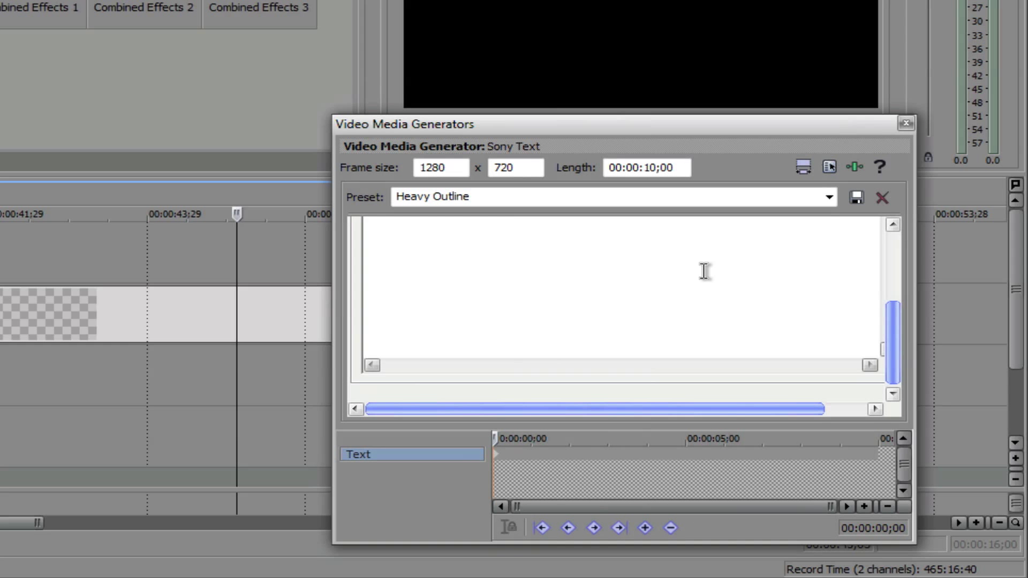
{"action": "left_click", "coordinate": [696, 277]}
{"action": "left_click_drag", "start_coordinate": [896, 336], "coordinate": [892, 274]}
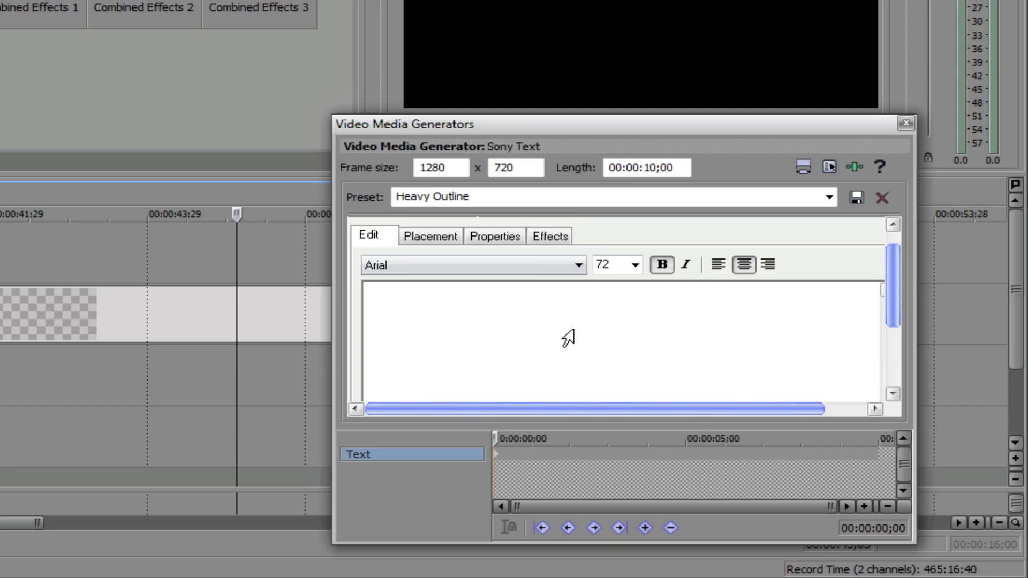
Set the font to Beyond Wonderland and type 'Mastersun'.
{"action": "left_click", "coordinate": [516, 260]}
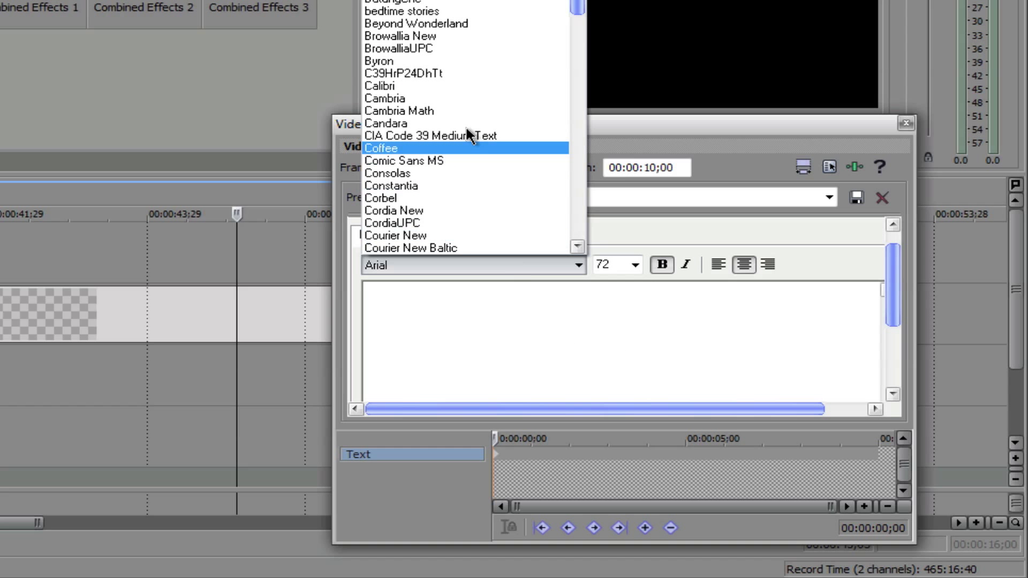
{"action": "left_click", "coordinate": [428, 23]}
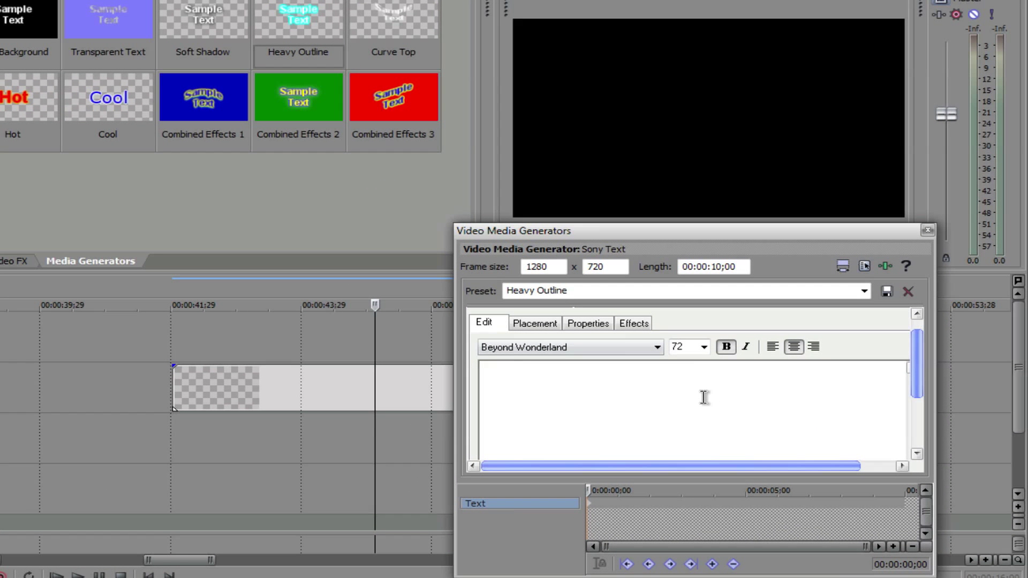
{"action": "left_click", "coordinate": [703, 397]}
{"action": "type", "text": "Mast"}
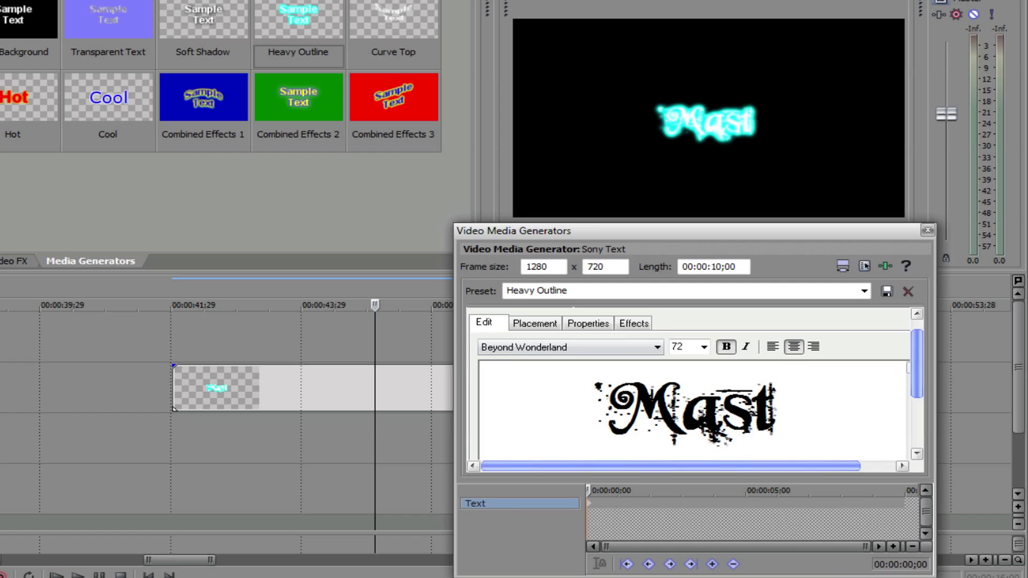
{"action": "type", "text": "er"}
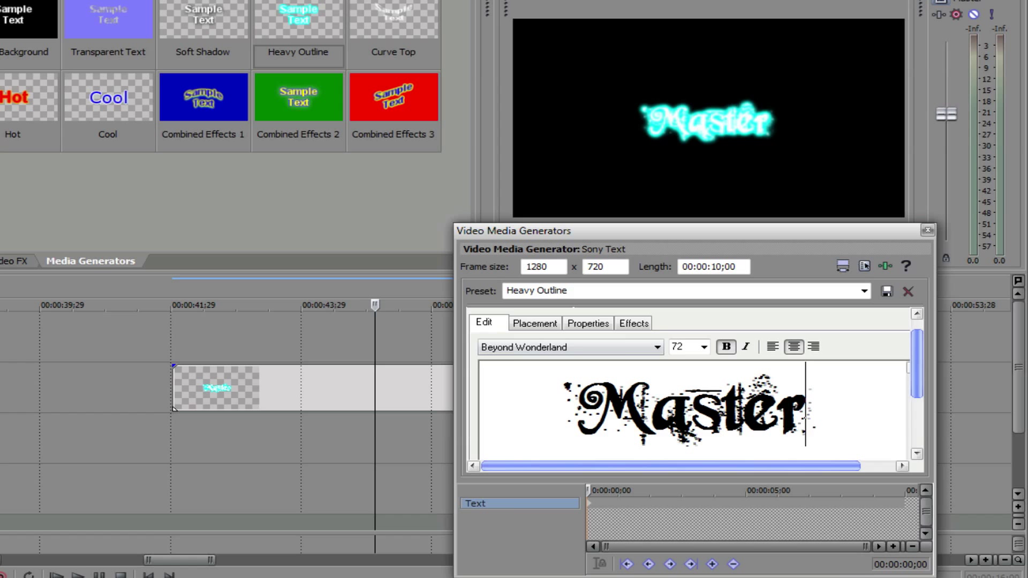
{"action": "type", "text": "sun"}
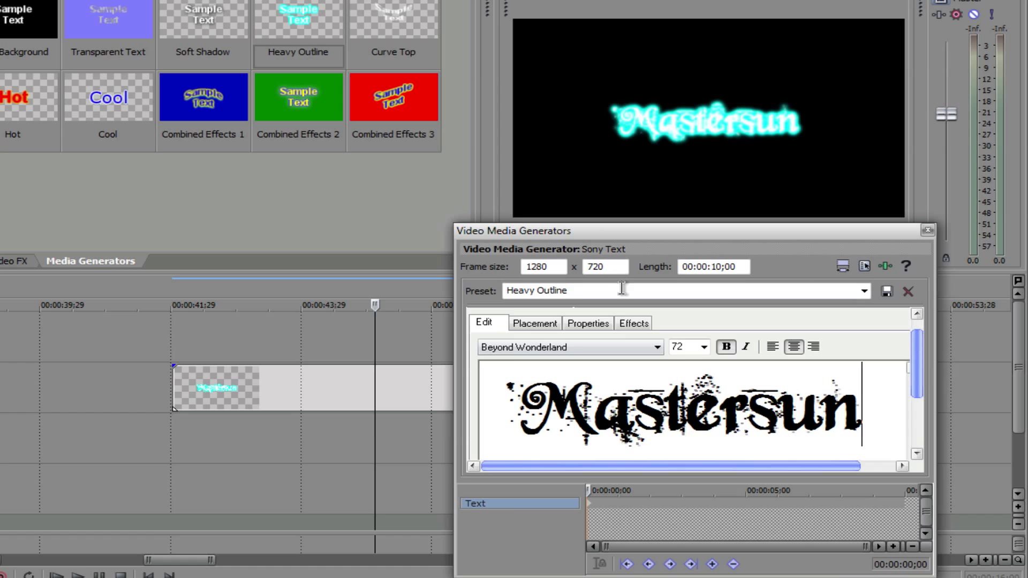
Change the text outline colour from cyan to green on the Effects tab.
{"action": "left_click", "coordinate": [633, 325]}
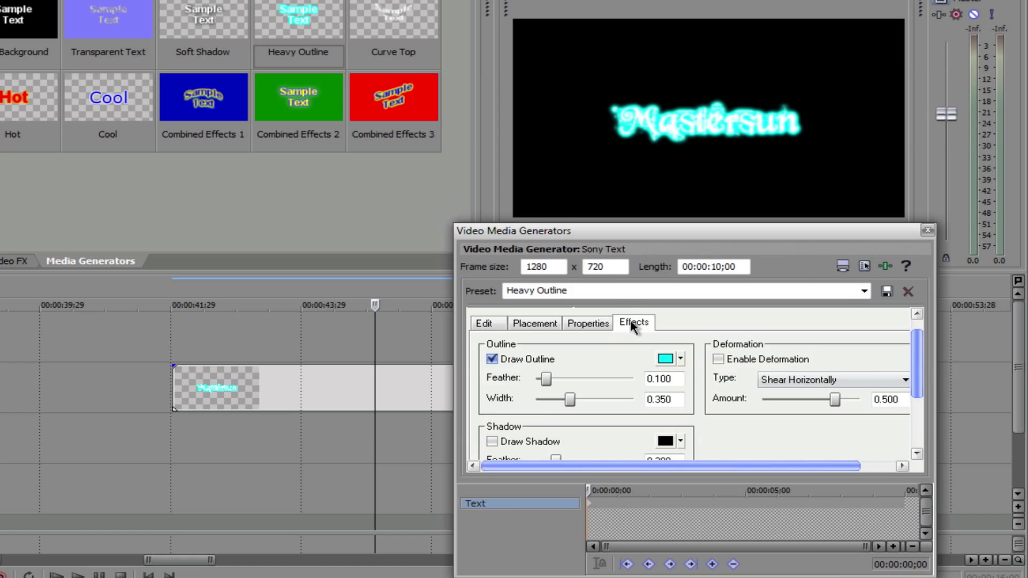
{"action": "left_click", "coordinate": [680, 358]}
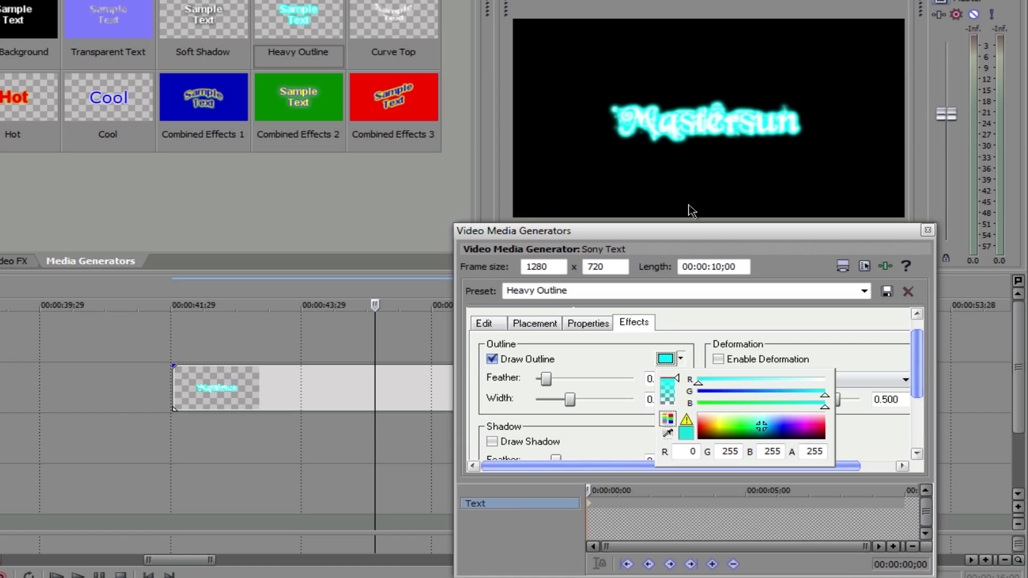
{"action": "left_click_drag", "start_coordinate": [752, 435], "coordinate": [732, 433]}
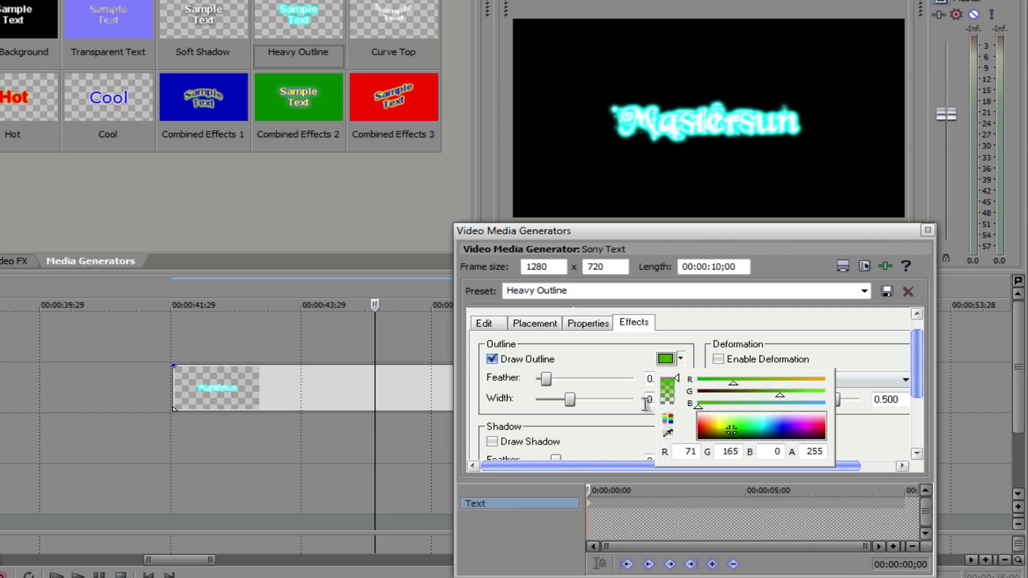
{"action": "left_click", "coordinate": [634, 428]}
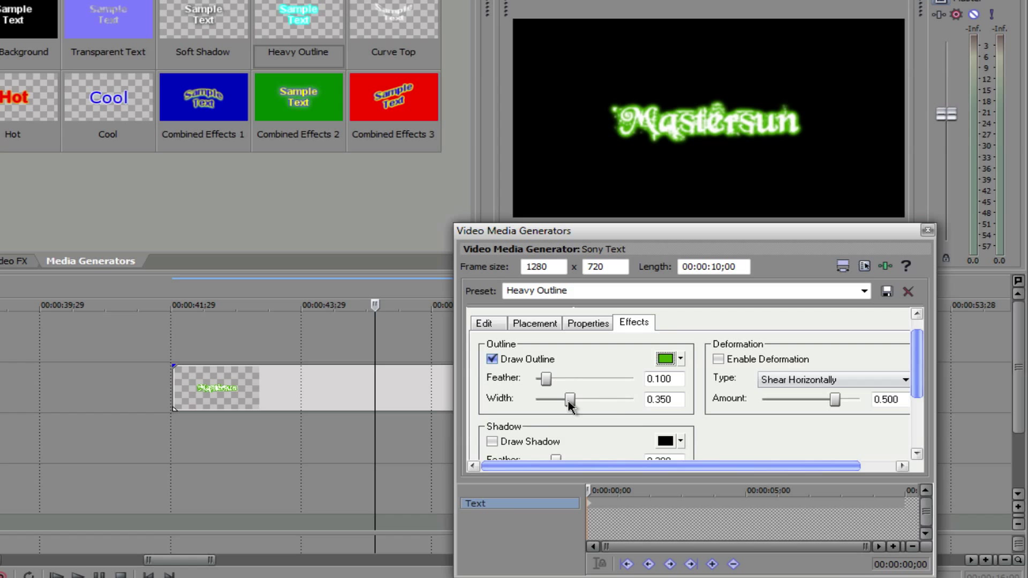
Set the outline width to 0.136 and the feather to 0.327.
{"action": "mouse_move", "coordinate": [570, 399]}
{"action": "left_mouse_down"}
{"action": "mouse_move", "coordinate": [613, 400]}
{"action": "mouse_move", "coordinate": [553, 399]}
{"action": "left_mouse_up"}
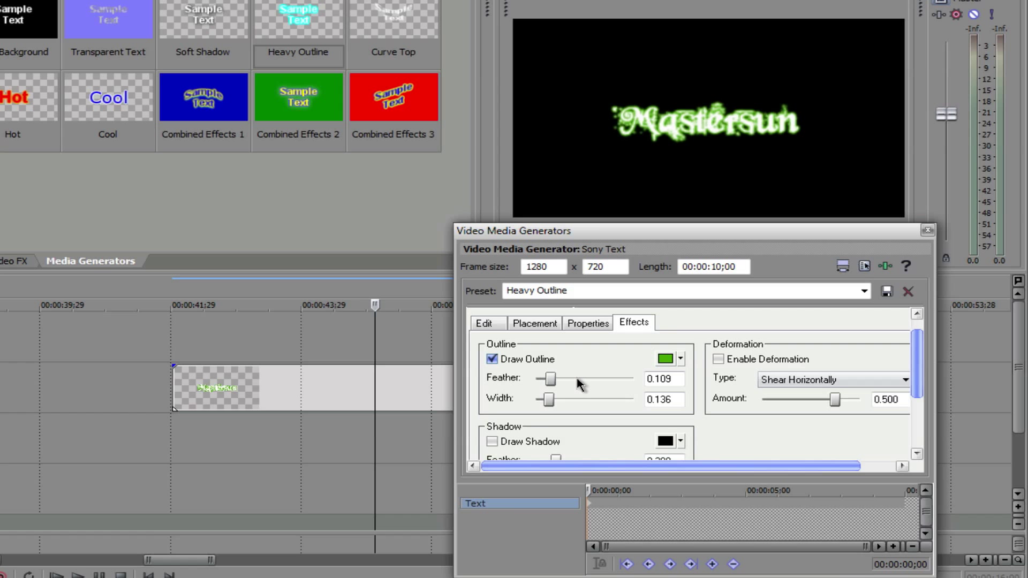
{"action": "left_click_drag", "start_coordinate": [578, 379], "coordinate": [622, 380]}
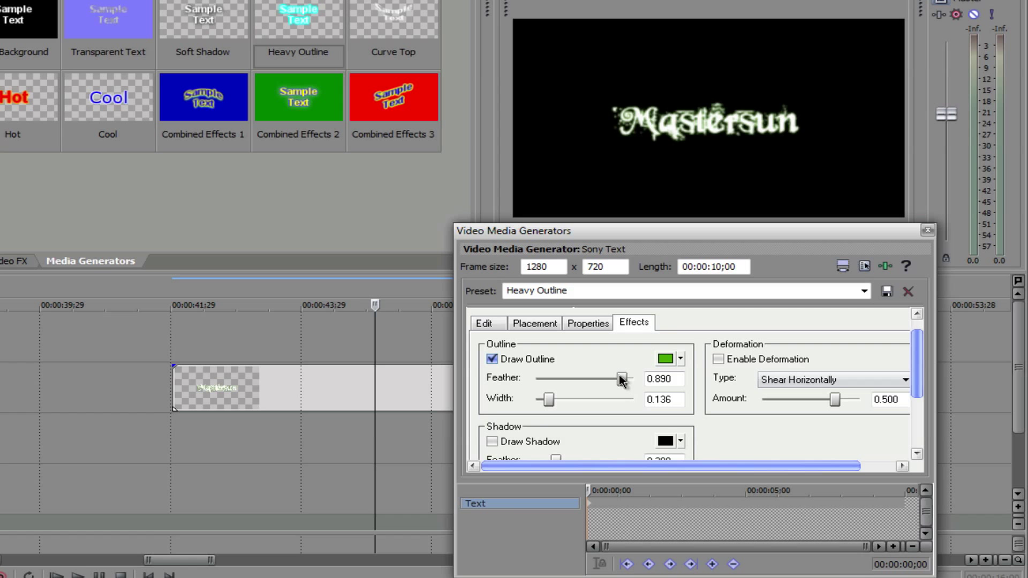
{"action": "left_click_drag", "start_coordinate": [621, 378], "coordinate": [568, 378]}
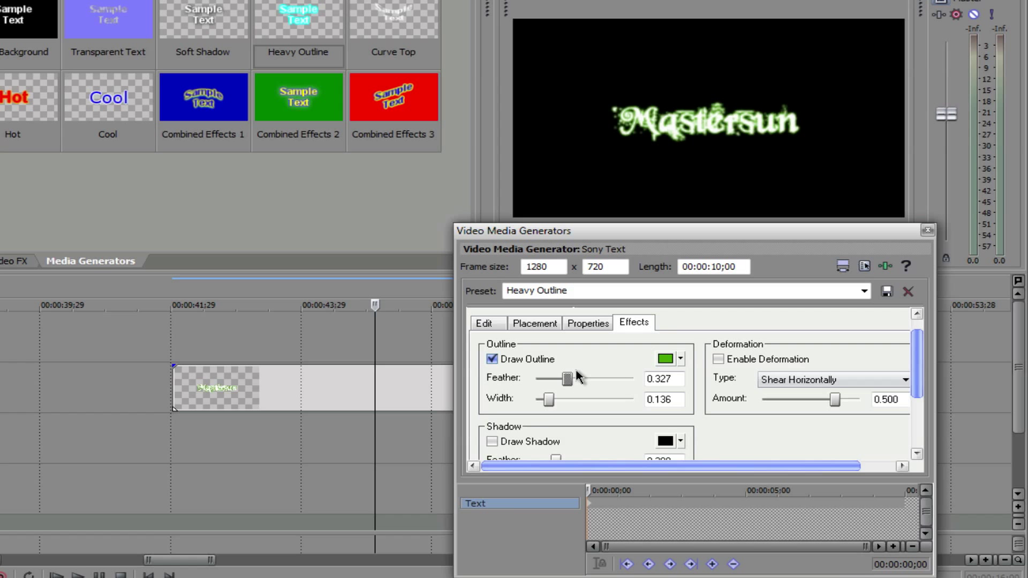
Check the Placement tab, return to Effects, and close the Sony Text generator dialog.
{"action": "left_click", "coordinate": [536, 323]}
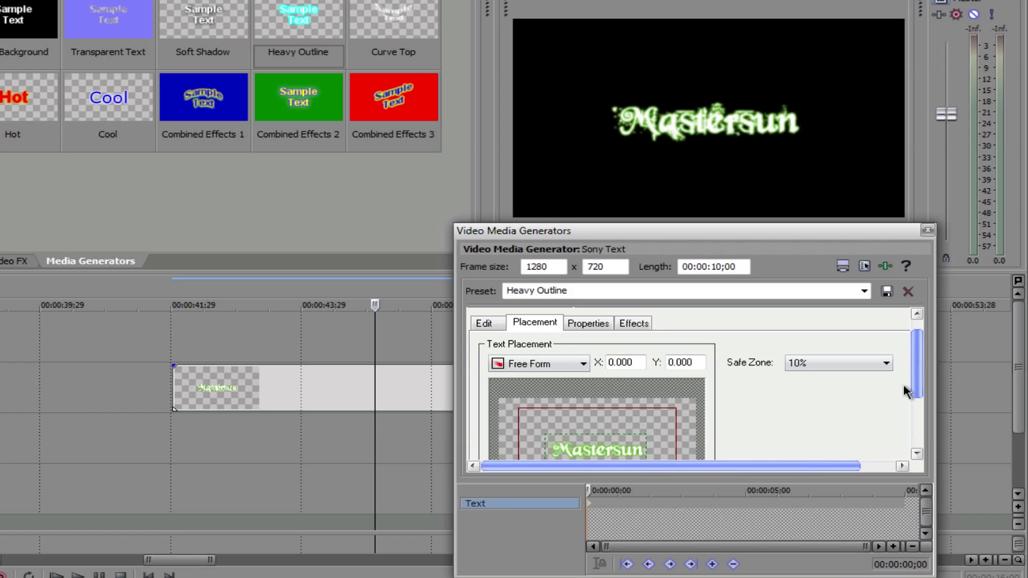
{"action": "left_click_drag", "start_coordinate": [916, 383], "coordinate": [915, 422]}
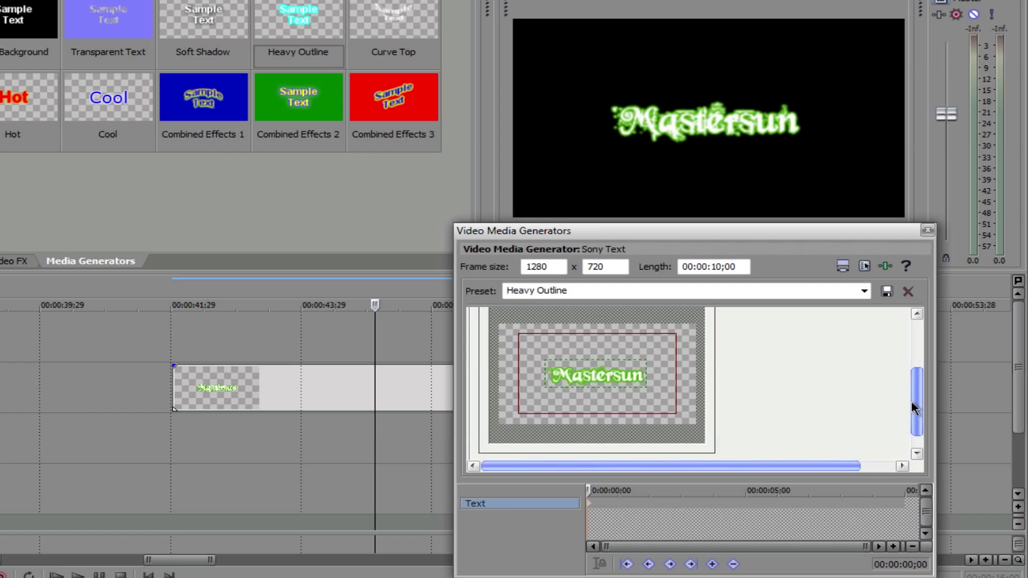
{"action": "left_click_drag", "start_coordinate": [915, 408], "coordinate": [905, 359]}
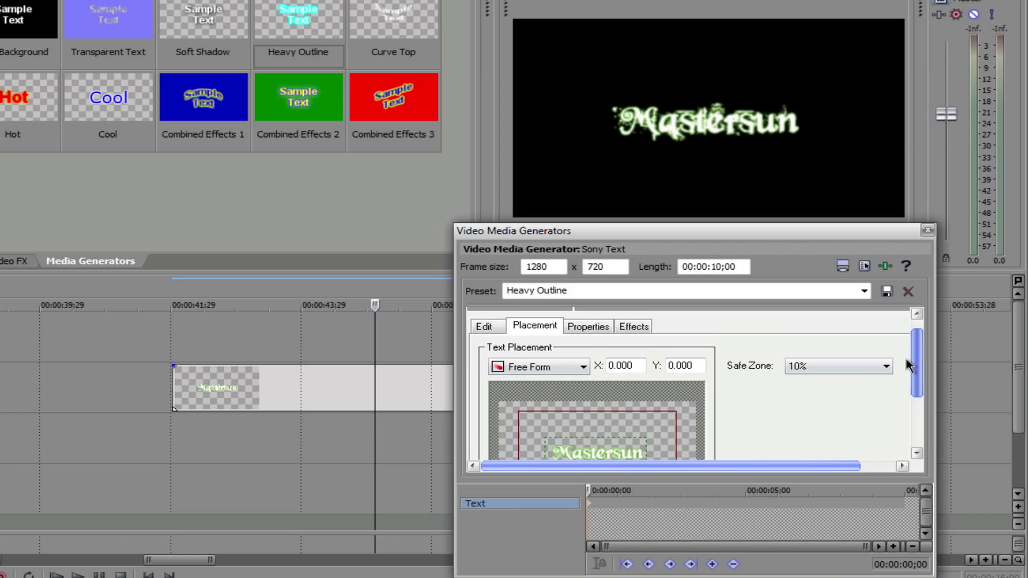
{"action": "left_click", "coordinate": [633, 327]}
{"action": "left_click", "coordinate": [928, 231]}
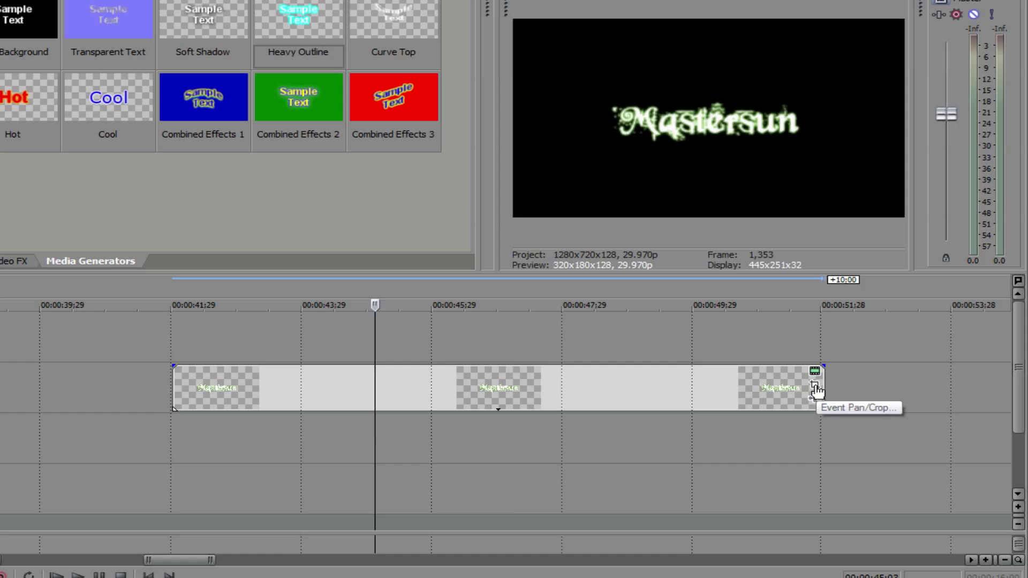
Open Event Pan/Crop on the Mastersun clip and shrink the crop frame to enlarge the text.
{"action": "left_click", "coordinate": [815, 386]}
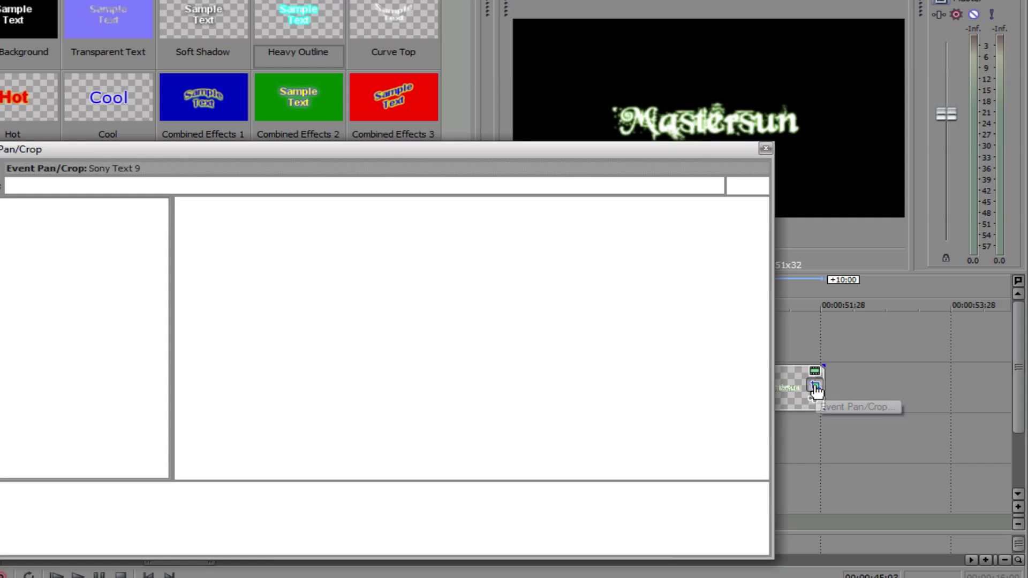
{"action": "left_click_drag", "start_coordinate": [722, 463], "coordinate": [607, 375]}
{"action": "left_click_drag", "start_coordinate": [223, 215], "coordinate": [341, 306]}
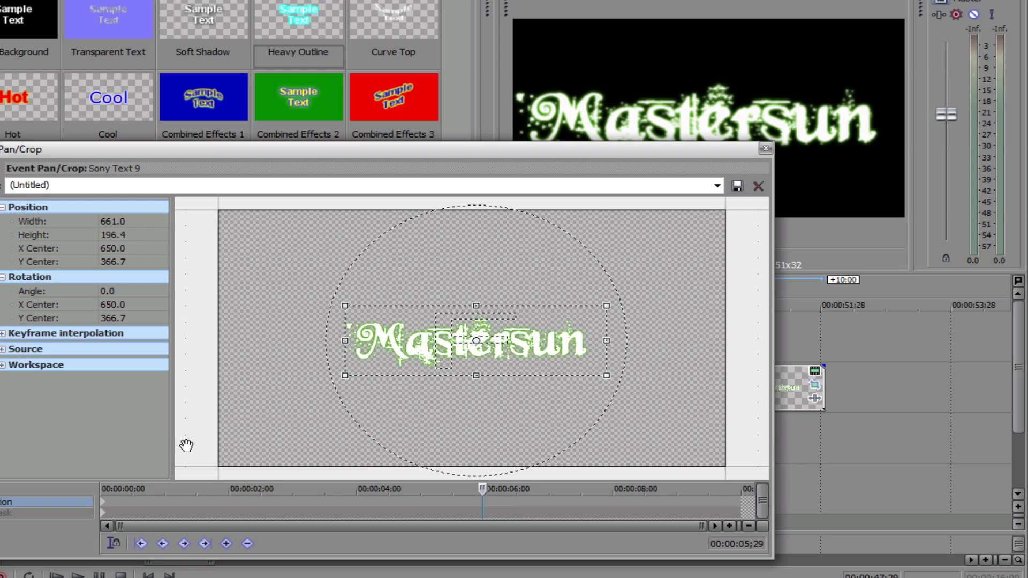
Keyframe the crop frame wider at 0;00, tighter at 2;01 and tighter still at 5;29.
{"action": "left_click", "coordinate": [103, 504]}
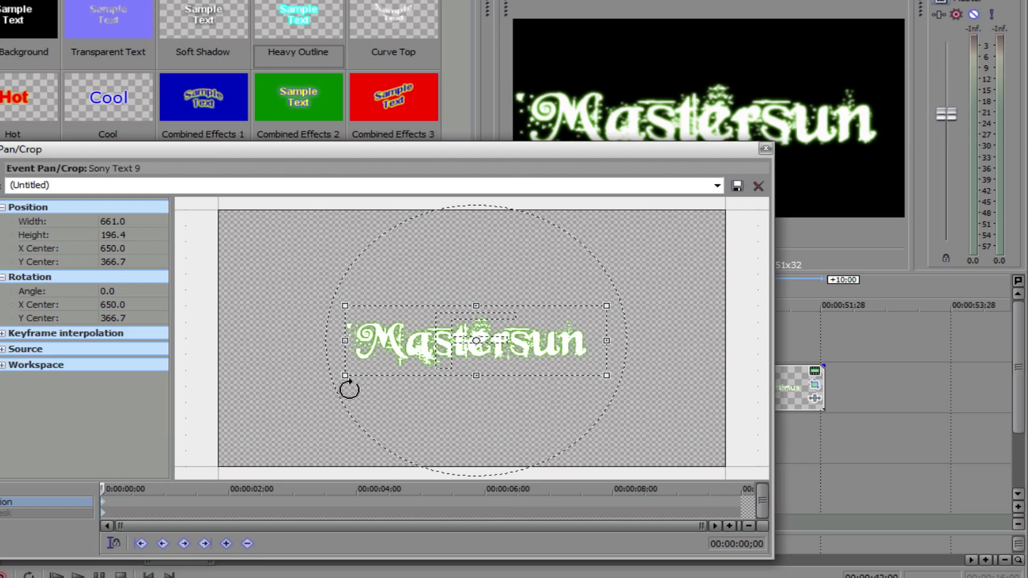
{"action": "left_click_drag", "start_coordinate": [345, 375], "coordinate": [220, 456]}
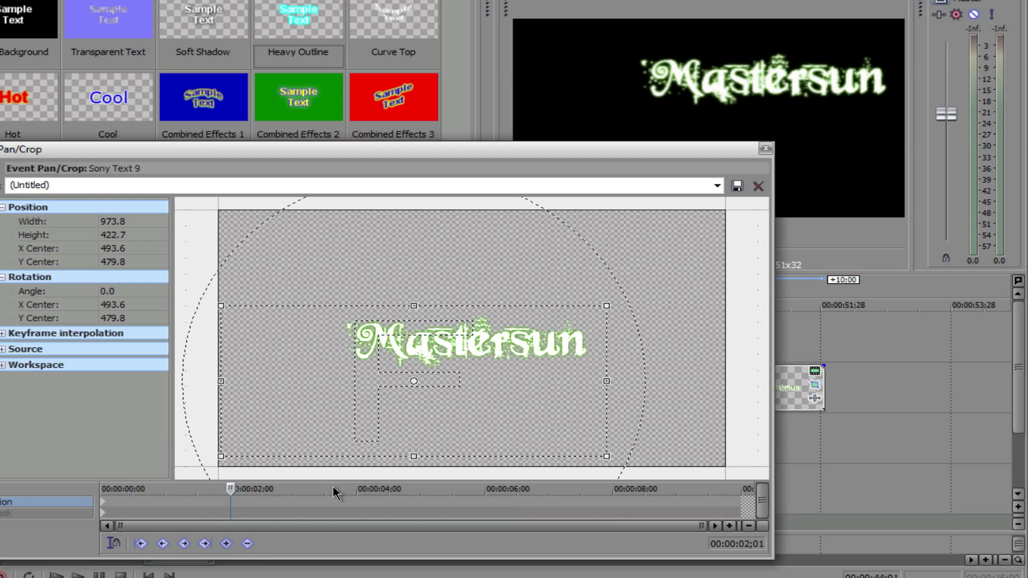
{"action": "left_click_drag", "start_coordinate": [606, 457], "coordinate": [592, 360]}
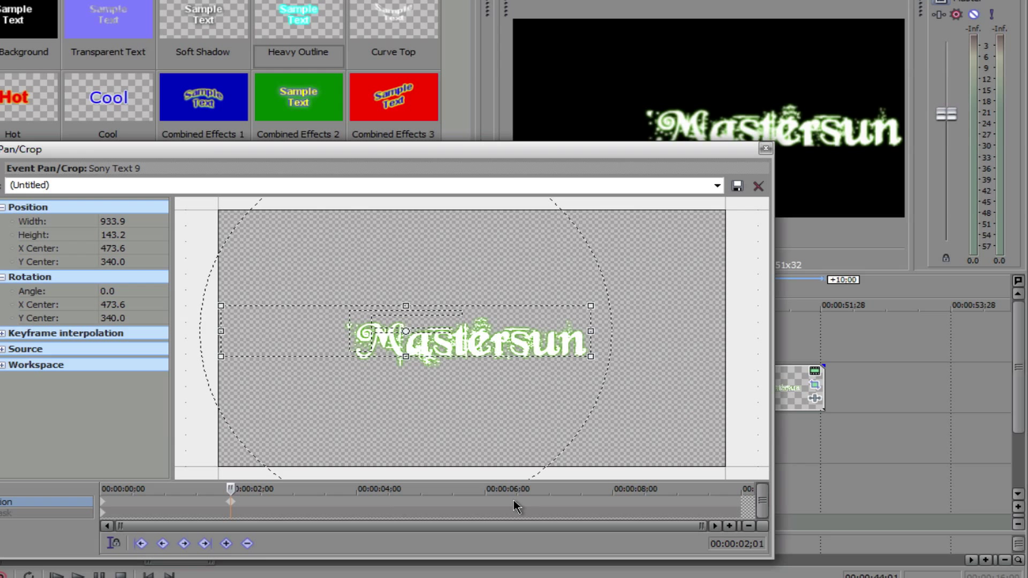
{"action": "left_click", "coordinate": [482, 502]}
{"action": "left_click_drag", "start_coordinate": [222, 310], "coordinate": [261, 233]}
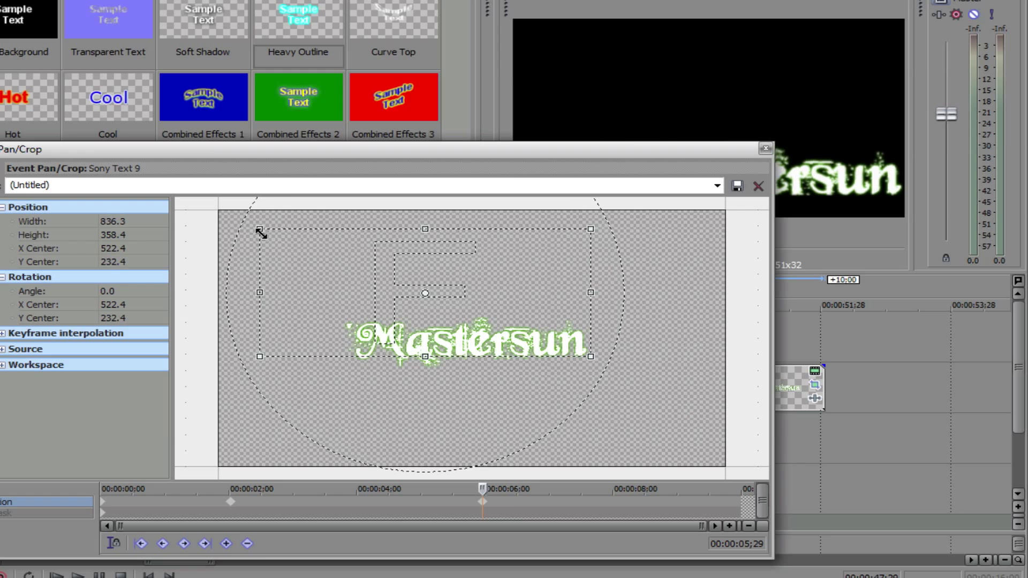
Close Pan/Crop and split the Mastersun clip partway through with S.
{"action": "left_click", "coordinate": [765, 149]}
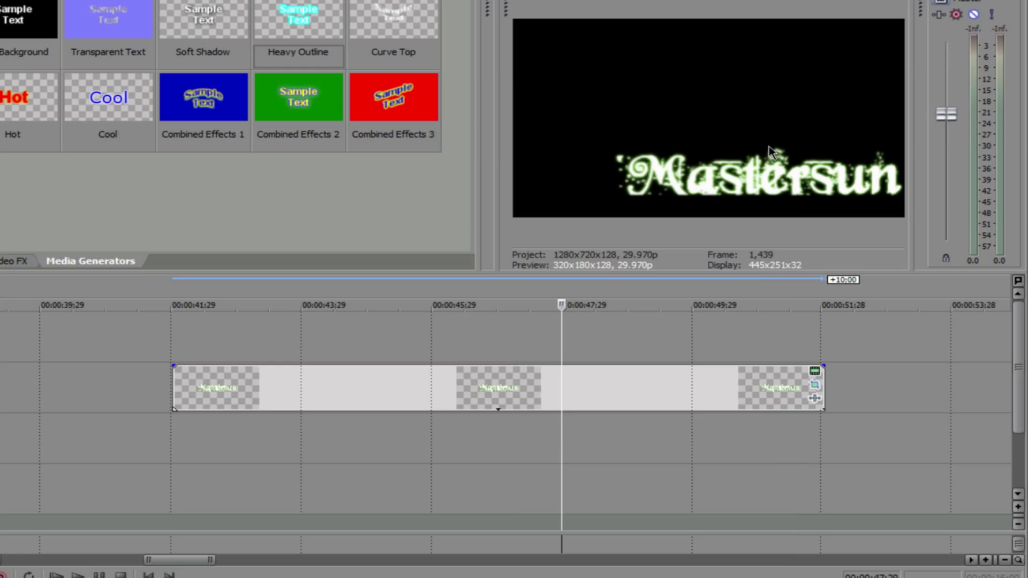
{"action": "left_click_drag", "start_coordinate": [854, 347], "coordinate": [551, 342]}
{"action": "left_click_drag", "start_coordinate": [172, 342], "coordinate": [151, 343]}
{"action": "left_click", "coordinate": [498, 329]}
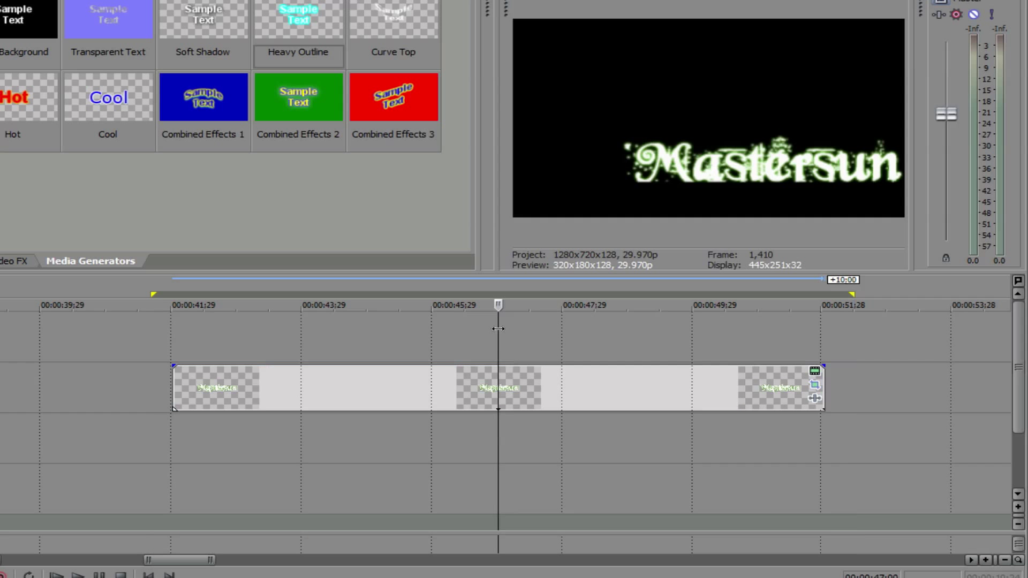
{"action": "key", "text": "s"}
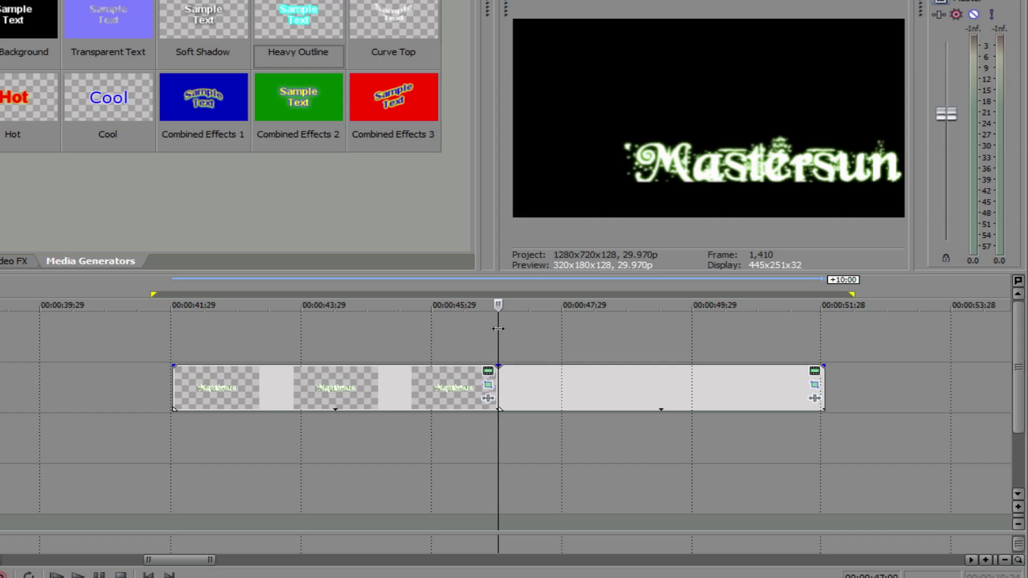
Cut away the later part of the split text clip.
{"action": "left_click", "coordinate": [520, 393]}
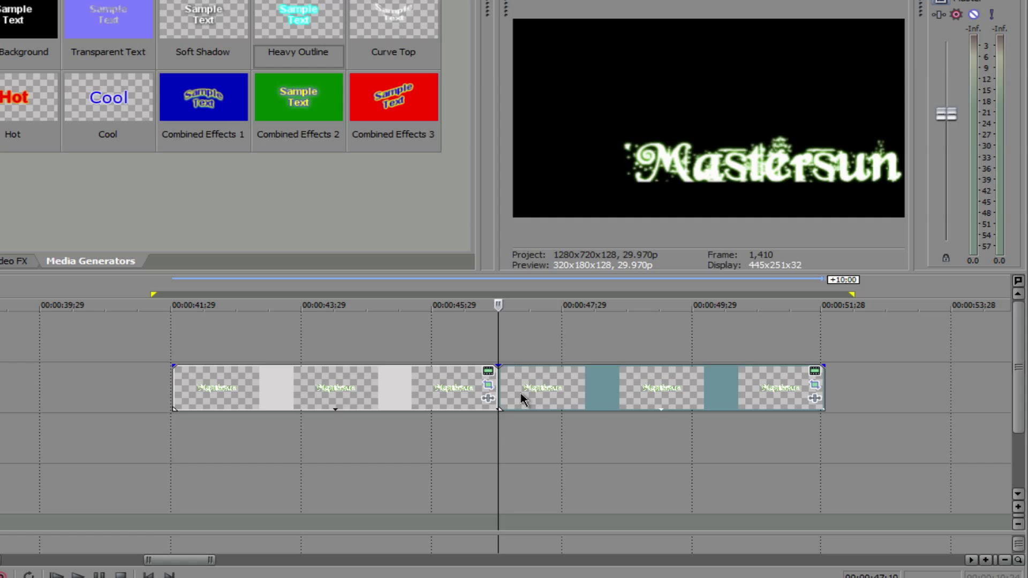
{"action": "key", "text": "space"}
{"action": "right_click", "coordinate": [520, 393]}
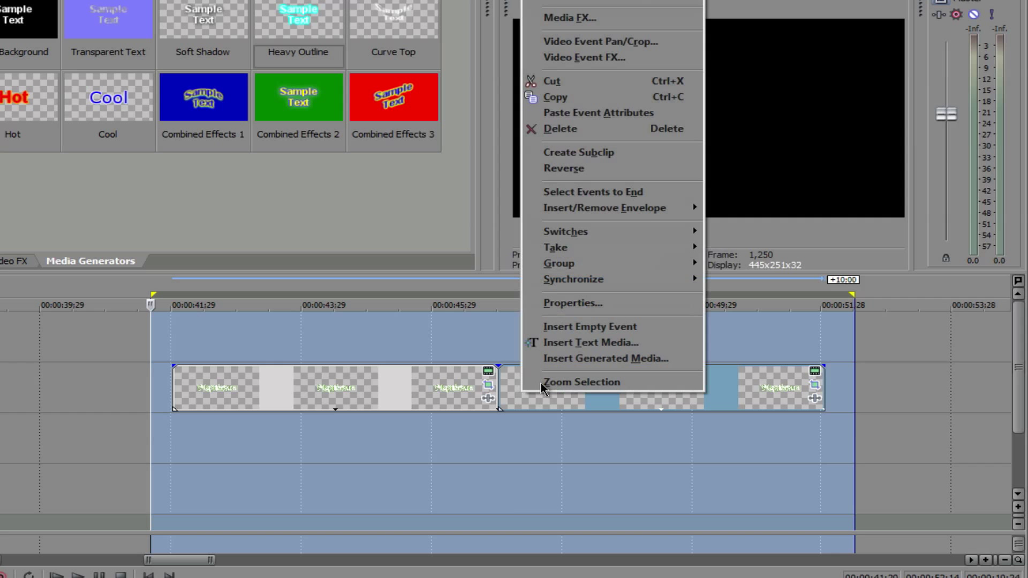
{"action": "left_click", "coordinate": [544, 84]}
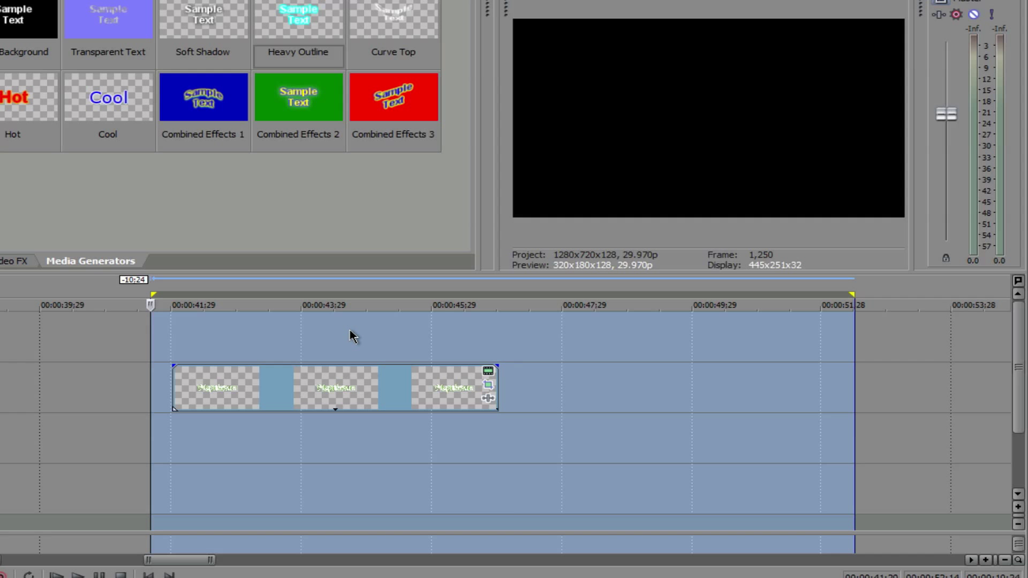
Clear the time selection and play back the shortened intro.
{"action": "key", "text": "Escape"}
{"action": "key", "text": "space"}
{"action": "left_click", "coordinate": [154, 348]}
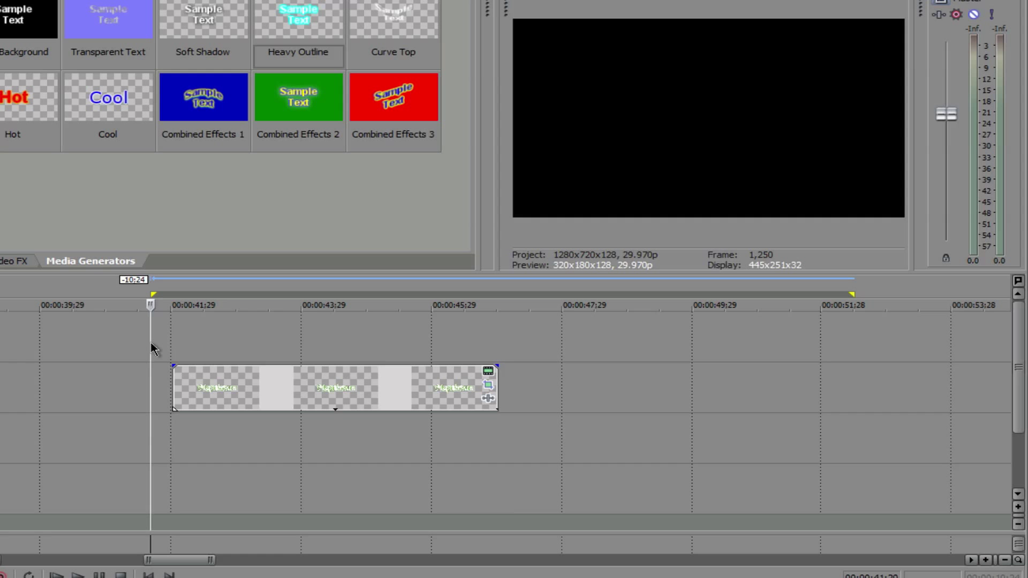
{"action": "key", "text": "space"}
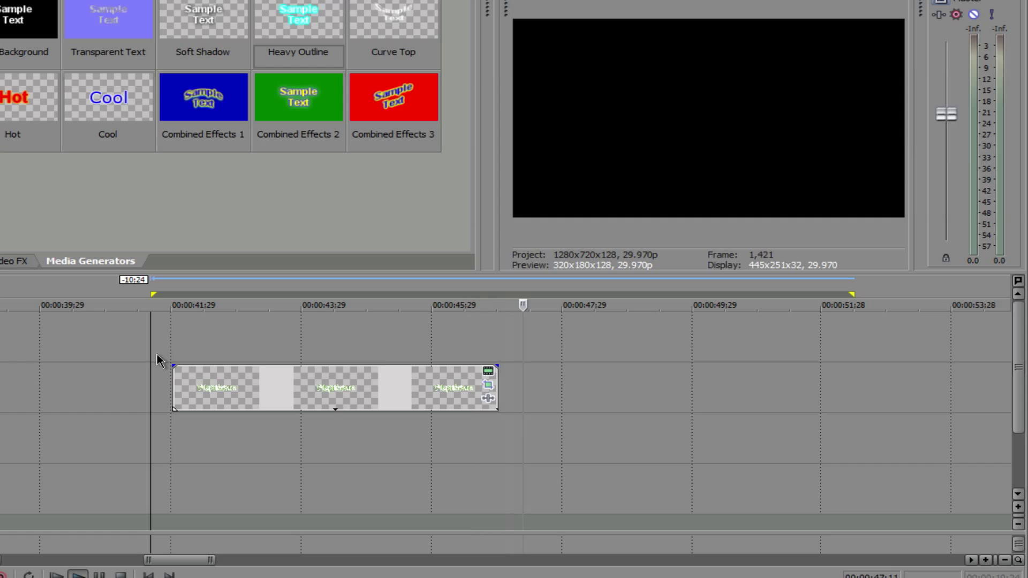
{"action": "key", "text": "space"}
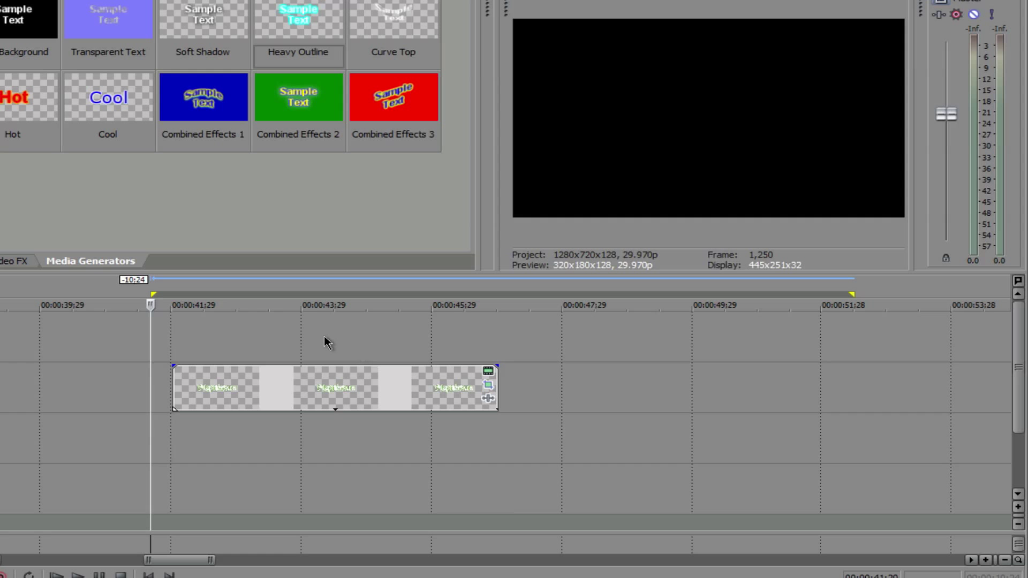
{"action": "left_click", "coordinate": [318, 341]}
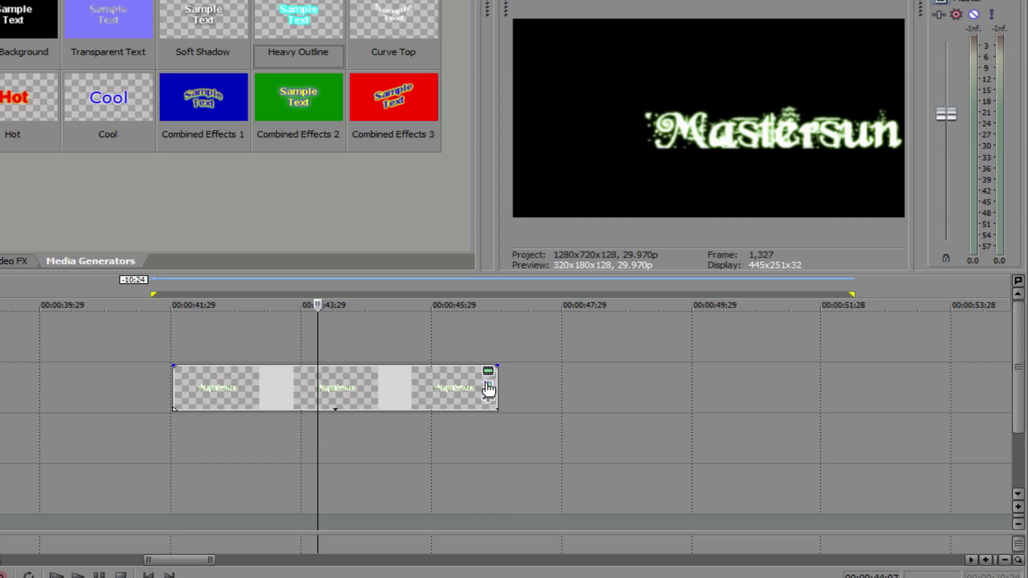
Enlarge the Mastersun text's pan/crop frame to 824.8 × 454.1 and close Pan/Crop.
{"action": "left_click", "coordinate": [486, 385]}
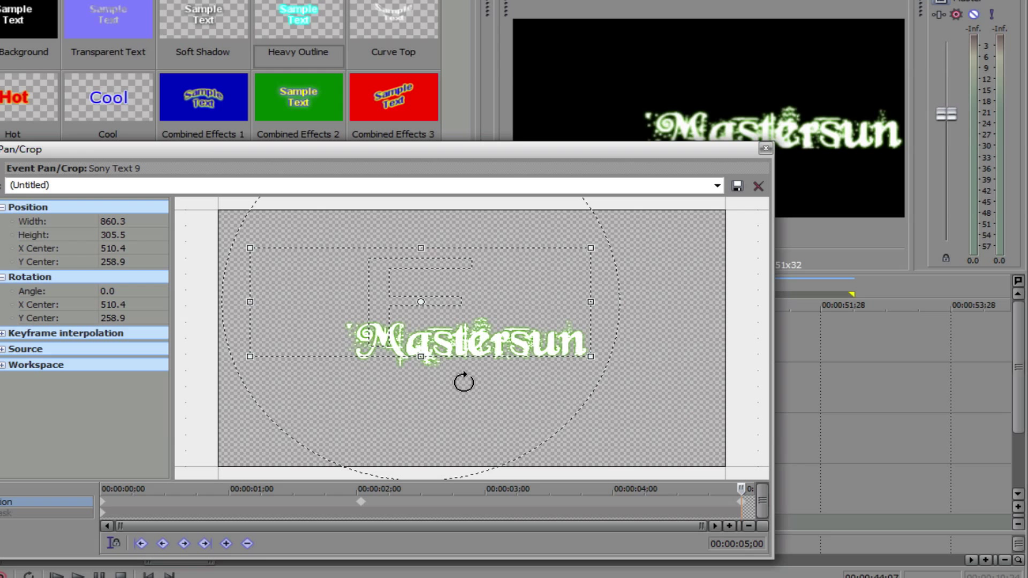
{"action": "left_click_drag", "start_coordinate": [415, 356], "coordinate": [409, 394]}
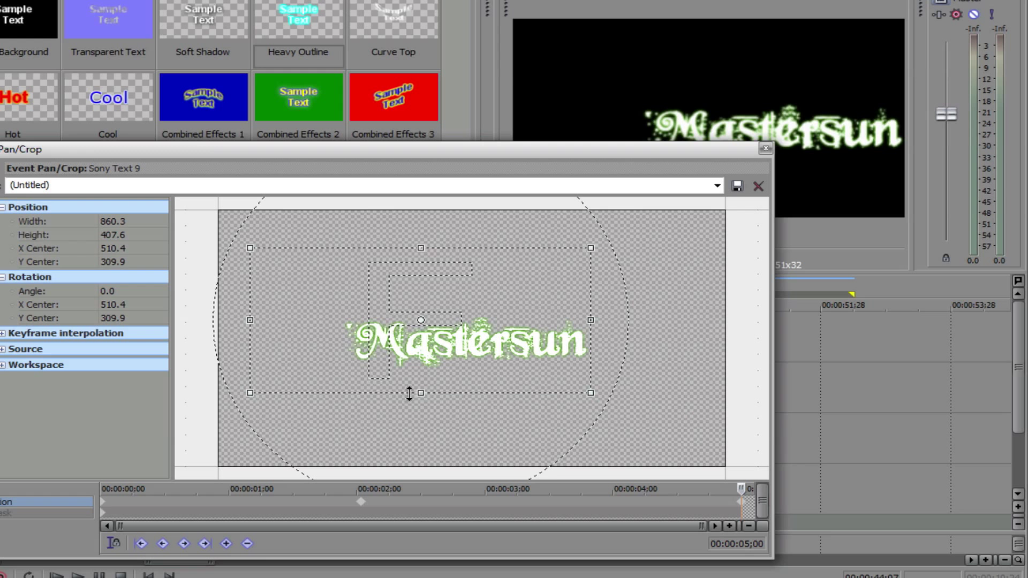
{"action": "left_click_drag", "start_coordinate": [301, 316], "coordinate": [332, 323]}
{"action": "left_click_drag", "start_coordinate": [453, 397], "coordinate": [415, 441]}
{"action": "left_click_drag", "start_coordinate": [615, 442], "coordinate": [615, 441]}
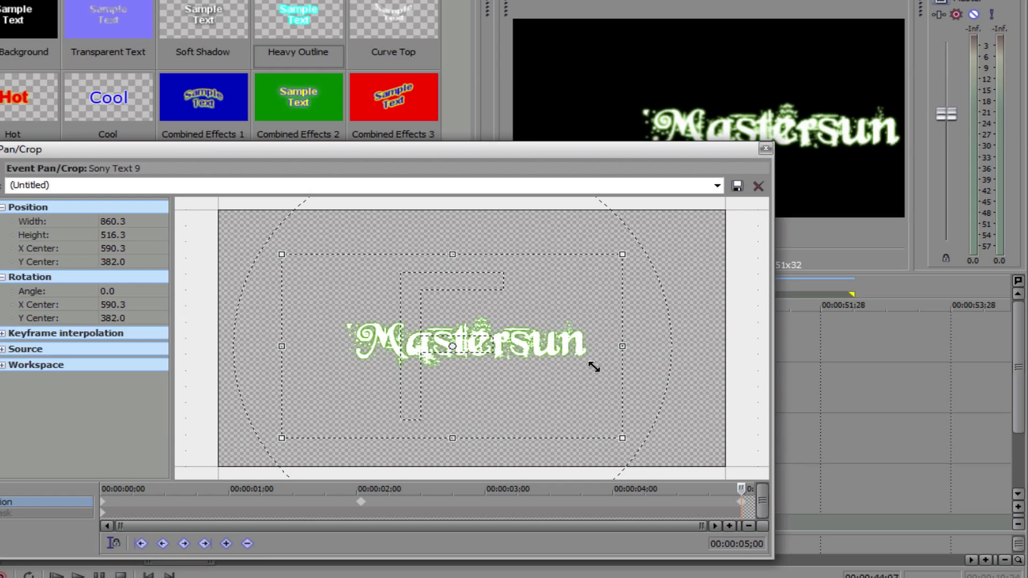
{"action": "left_click_drag", "start_coordinate": [594, 366], "coordinate": [557, 287]}
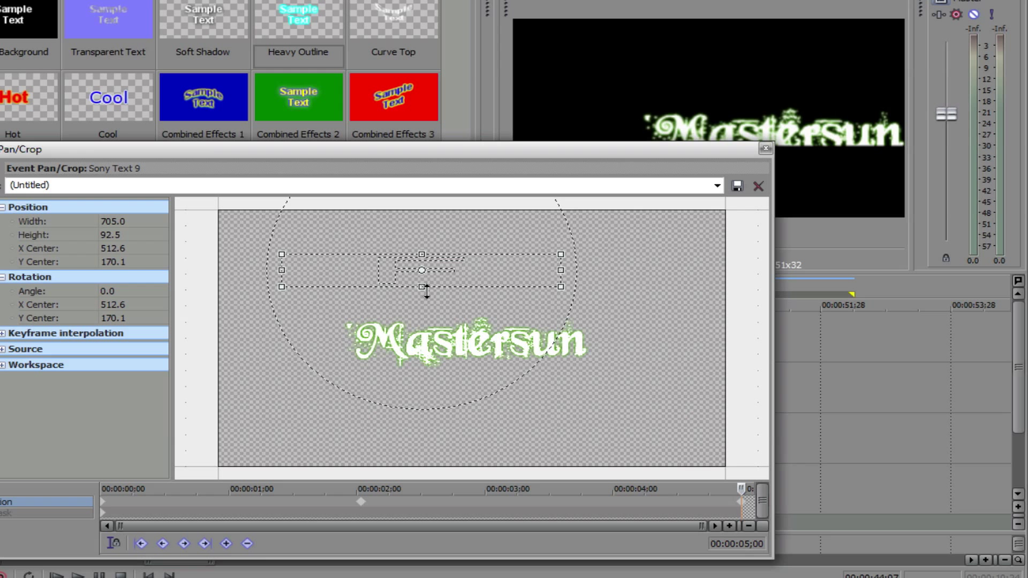
{"action": "left_click_drag", "start_coordinate": [426, 289], "coordinate": [417, 461]}
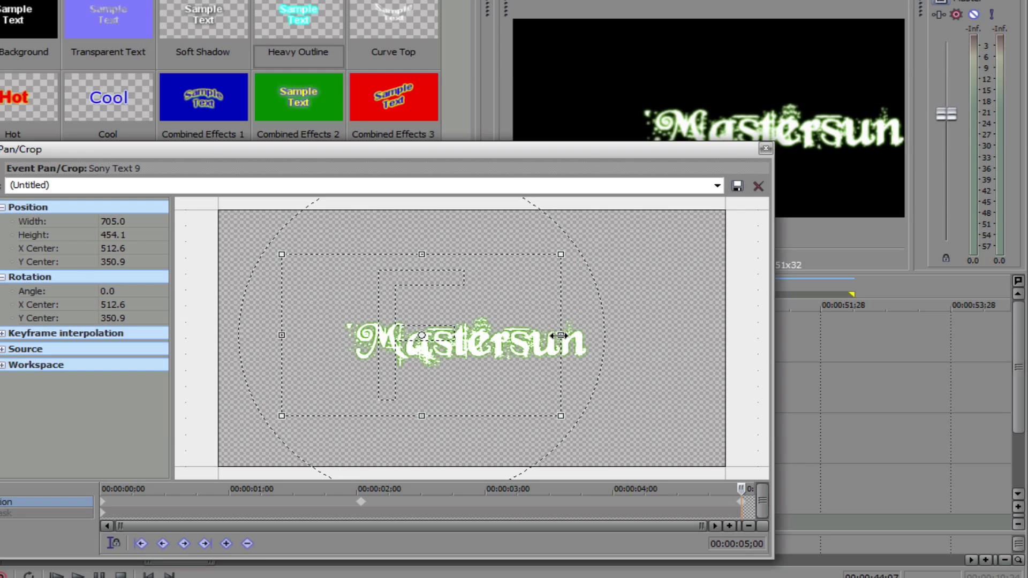
{"action": "left_click_drag", "start_coordinate": [559, 335], "coordinate": [613, 336]}
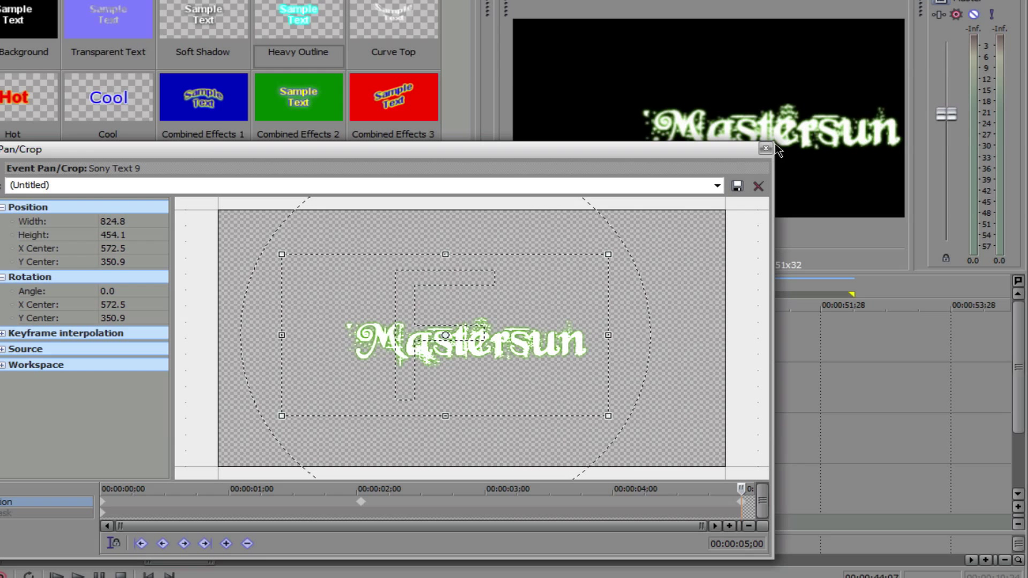
{"action": "left_click", "coordinate": [766, 149]}
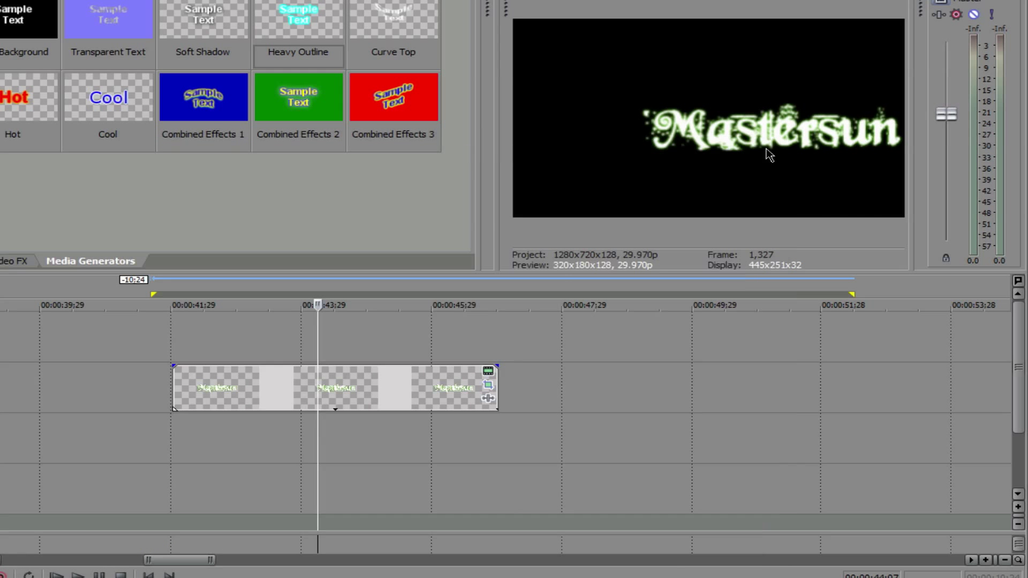
Cut the Mastersun text event from the timeline and scroll back to the start.
{"action": "right_click", "coordinate": [372, 400]}
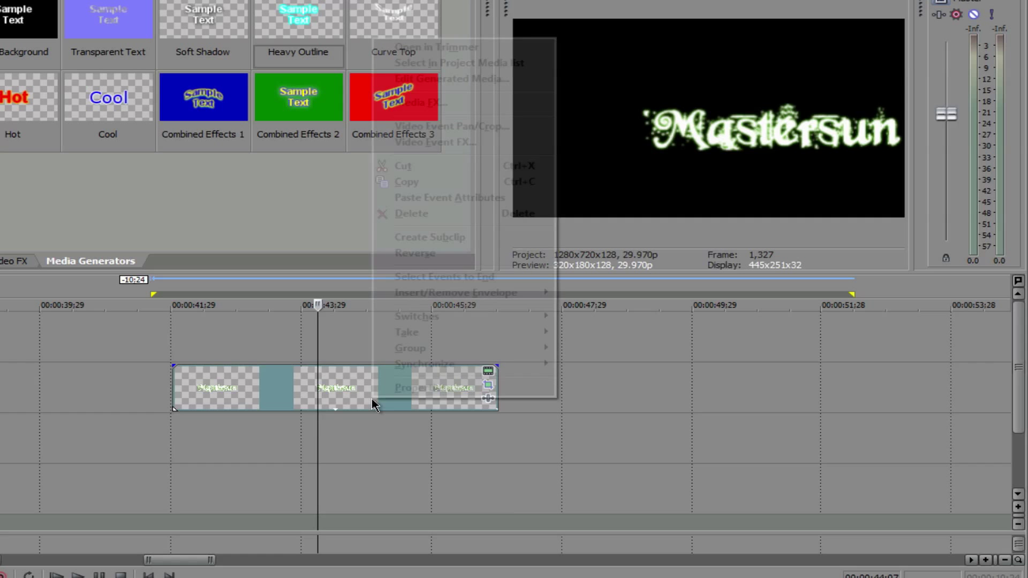
{"action": "left_click", "coordinate": [401, 166]}
{"action": "left_click_drag", "start_coordinate": [177, 562], "coordinate": [11, 558]}
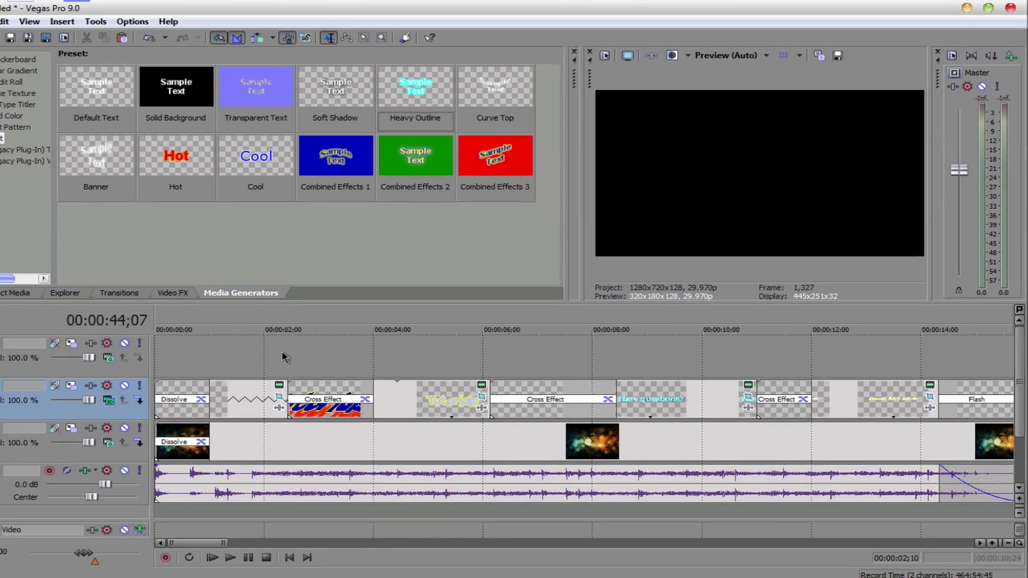
Place the cursor at 00:00:03;03 and show the Cross Effect transition presets.
{"action": "left_click", "coordinate": [154, 337]}
{"action": "left_click", "coordinate": [201, 336]}
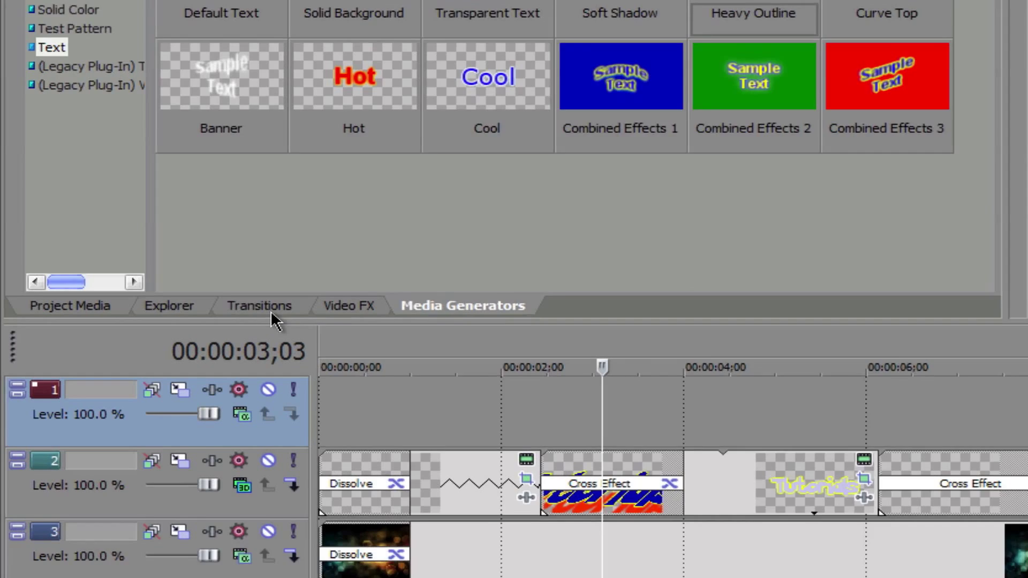
{"action": "left_click", "coordinate": [150, 298]}
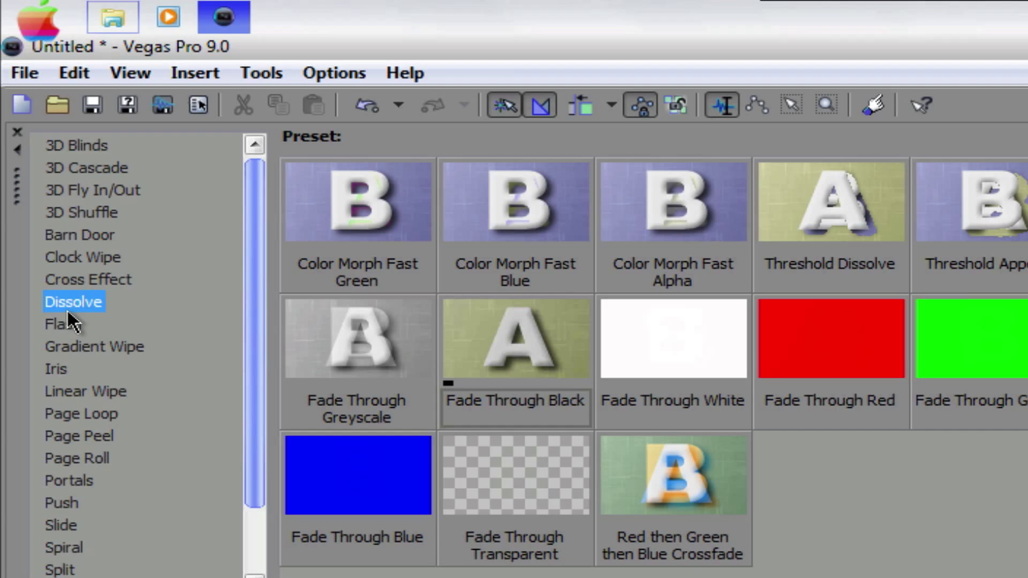
{"action": "left_click", "coordinate": [75, 278]}
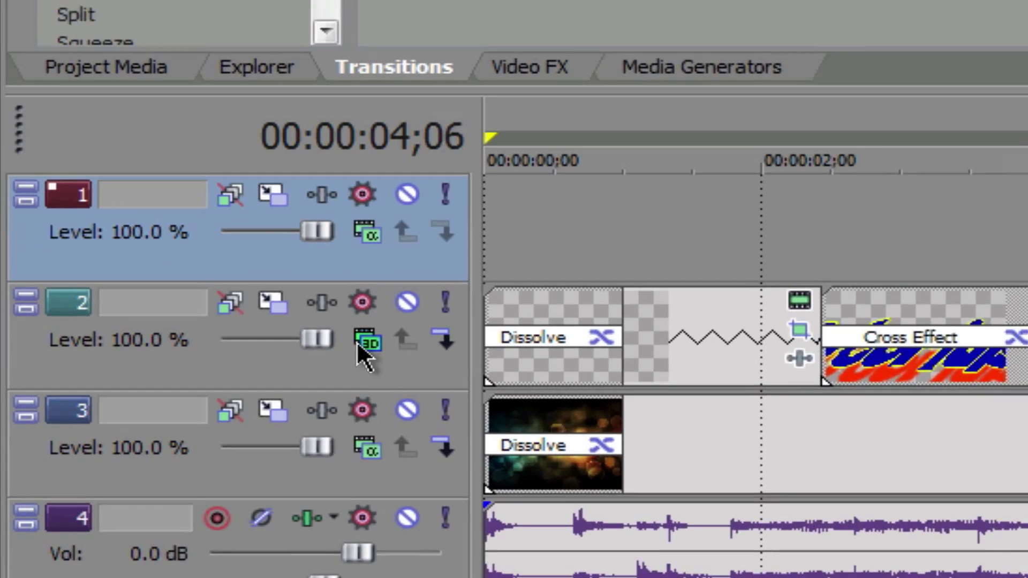
{"action": "left_click", "coordinate": [139, 403]}
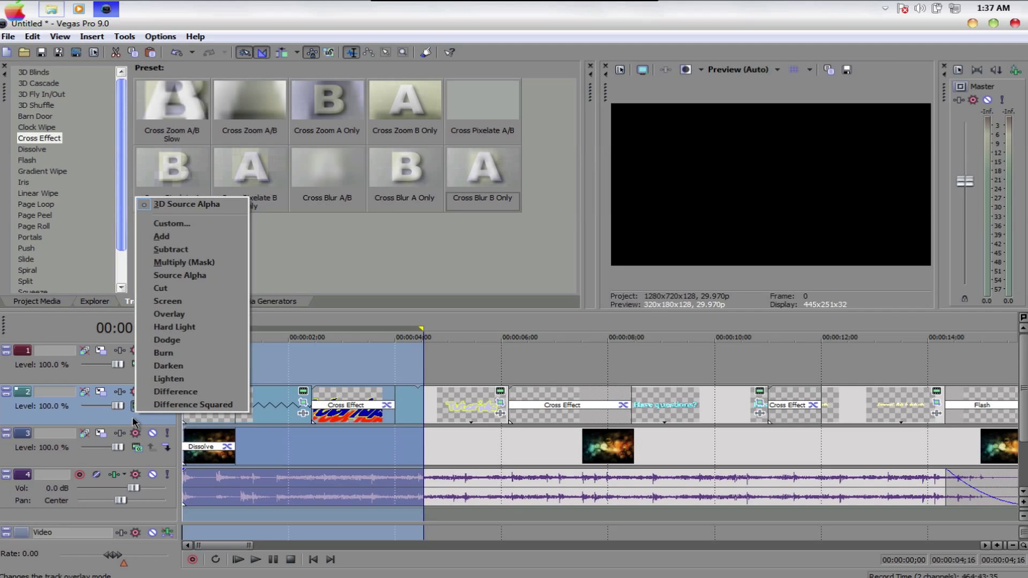
{"action": "left_click", "coordinate": [133, 421]}
{"action": "left_click", "coordinate": [132, 421]}
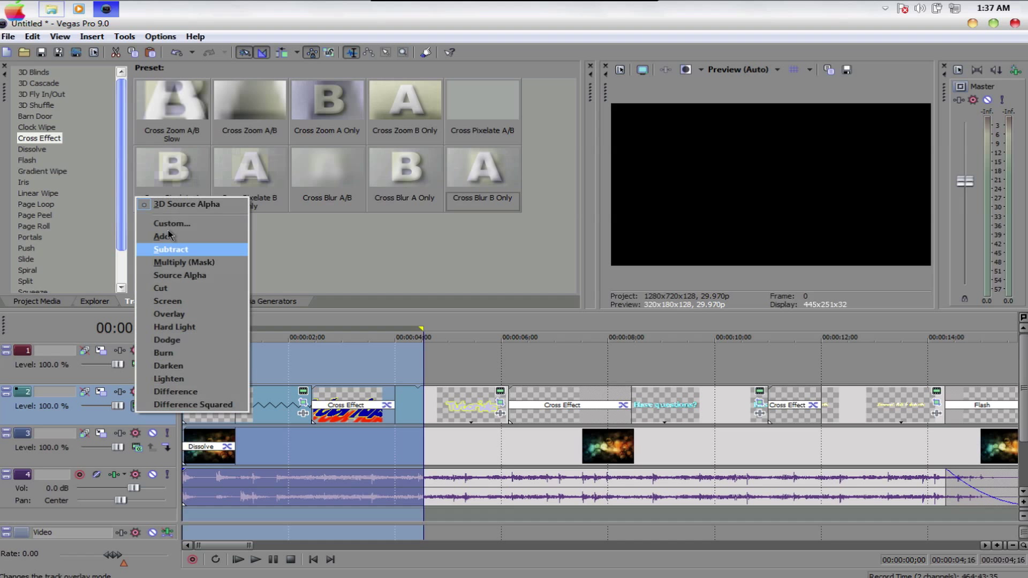
{"action": "left_click", "coordinate": [123, 405]}
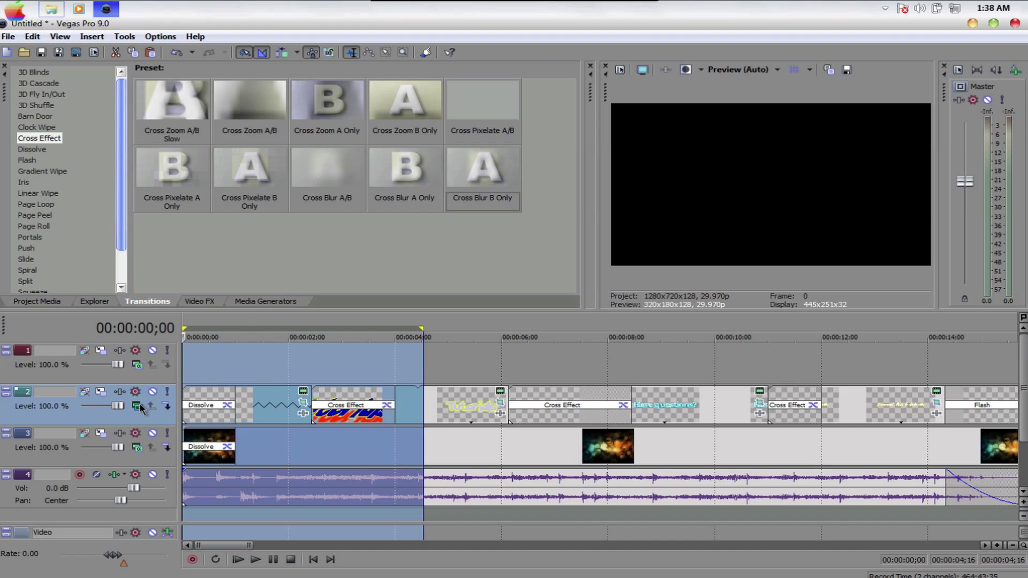
{"action": "left_click", "coordinate": [152, 391]}
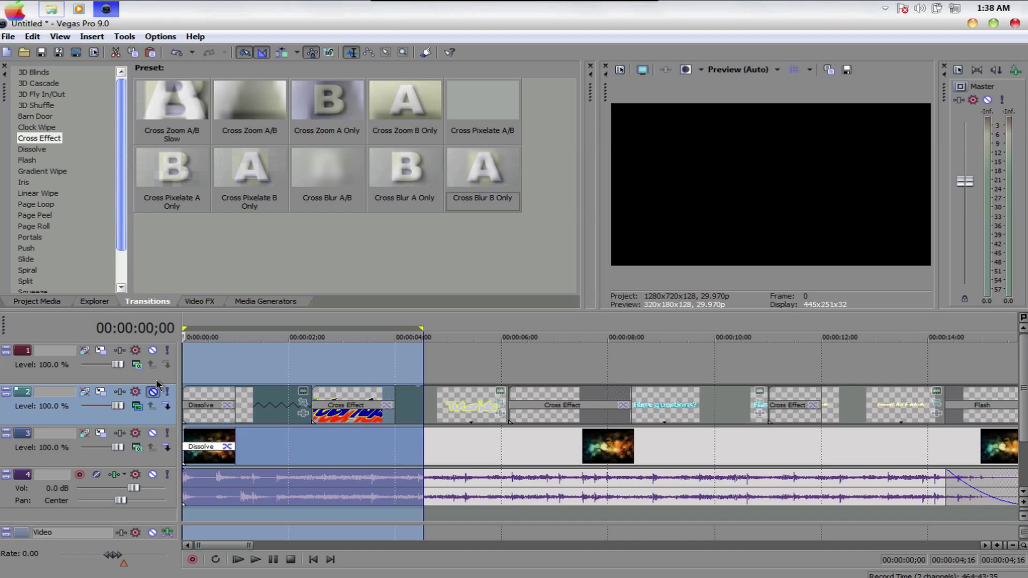
{"action": "left_click", "coordinate": [283, 370]}
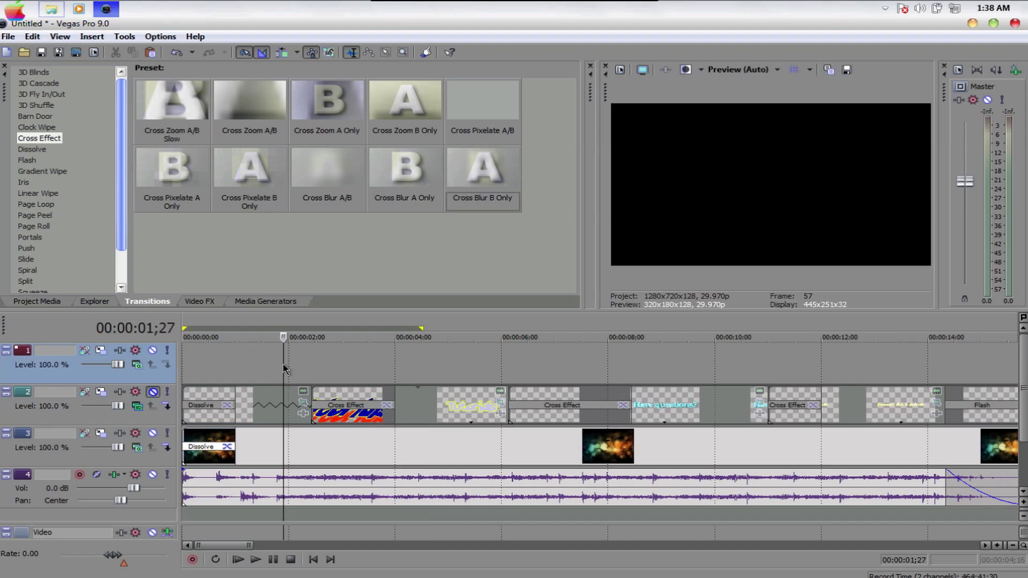
{"action": "key", "text": "Home"}
{"action": "left_click", "coordinate": [153, 391]}
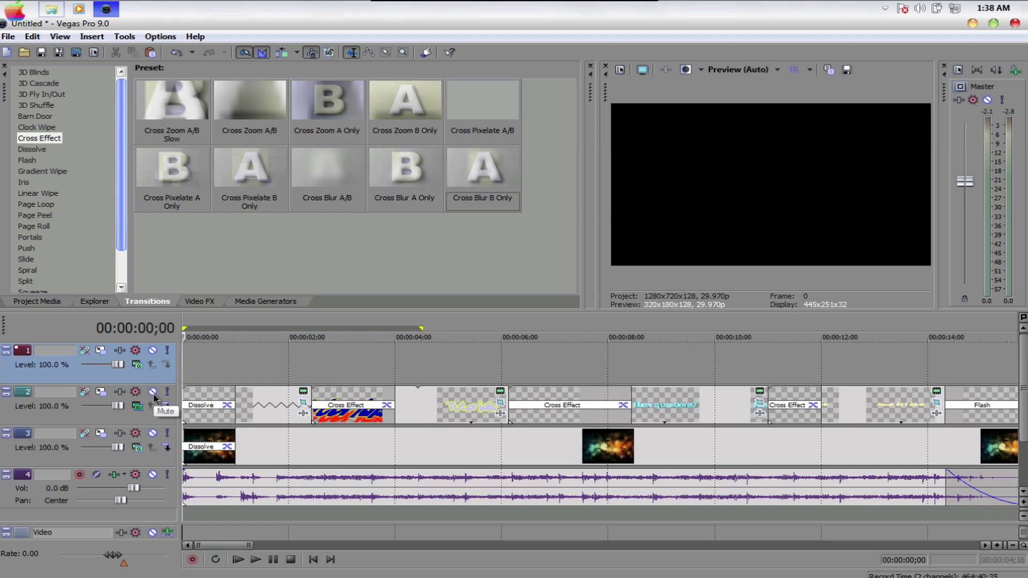
Play the intro from the beginning and stop on the 'Have questions?' title.
{"action": "key", "text": "space"}
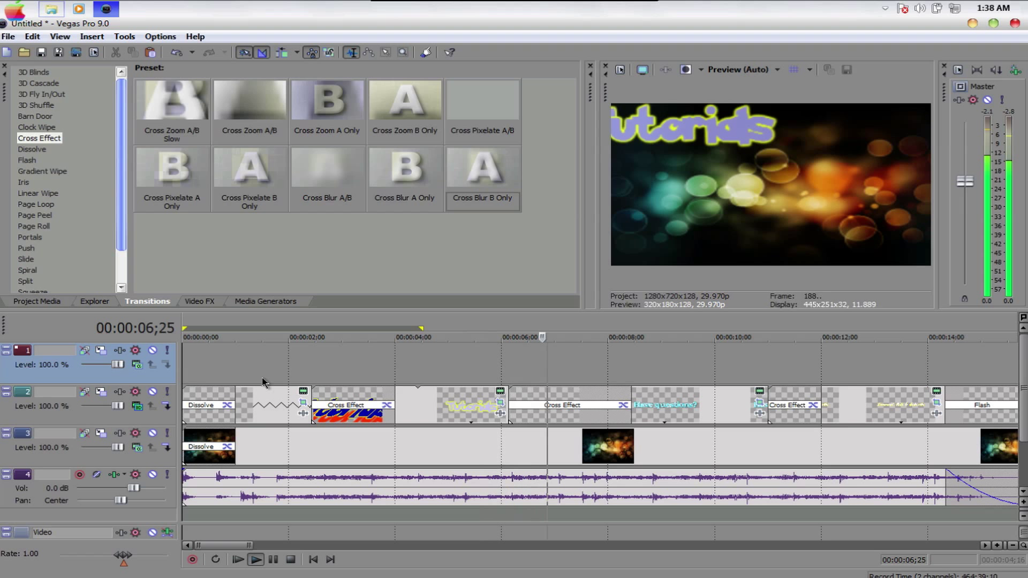
{"action": "key", "text": "space"}
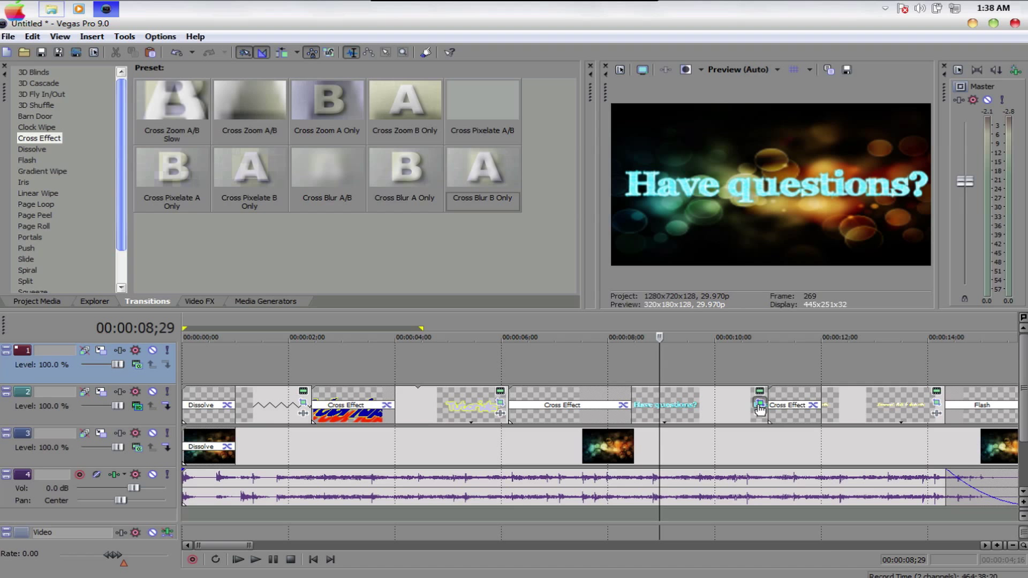
Rotate the 'Have questions?' frame at keyframes 2;10 (about -23°) and 2;17 in Pan/Crop.
{"action": "left_click", "coordinate": [759, 404]}
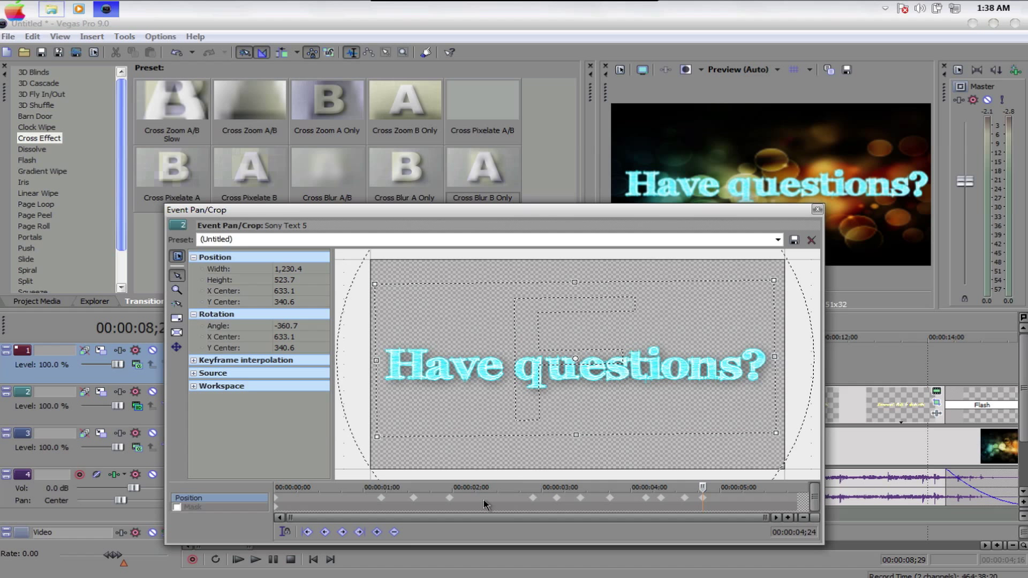
{"action": "left_click", "coordinate": [483, 504]}
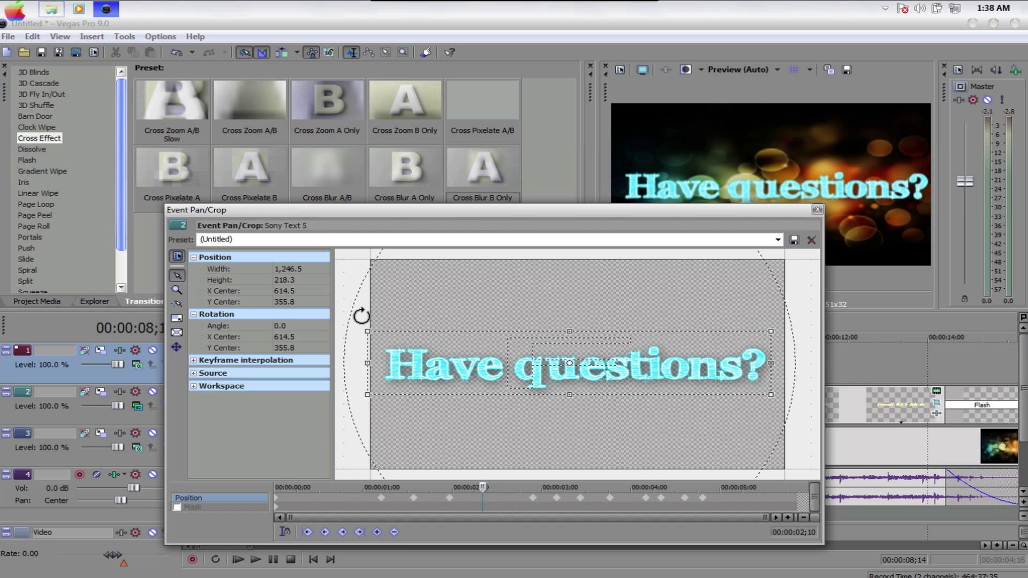
{"action": "left_click_drag", "start_coordinate": [361, 316], "coordinate": [342, 401]}
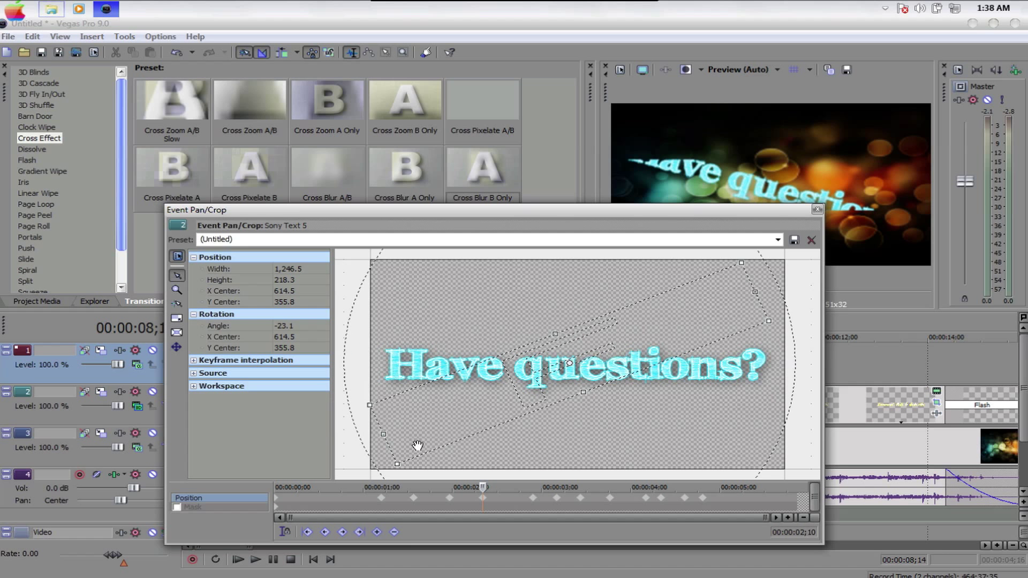
{"action": "left_click", "coordinate": [503, 504]}
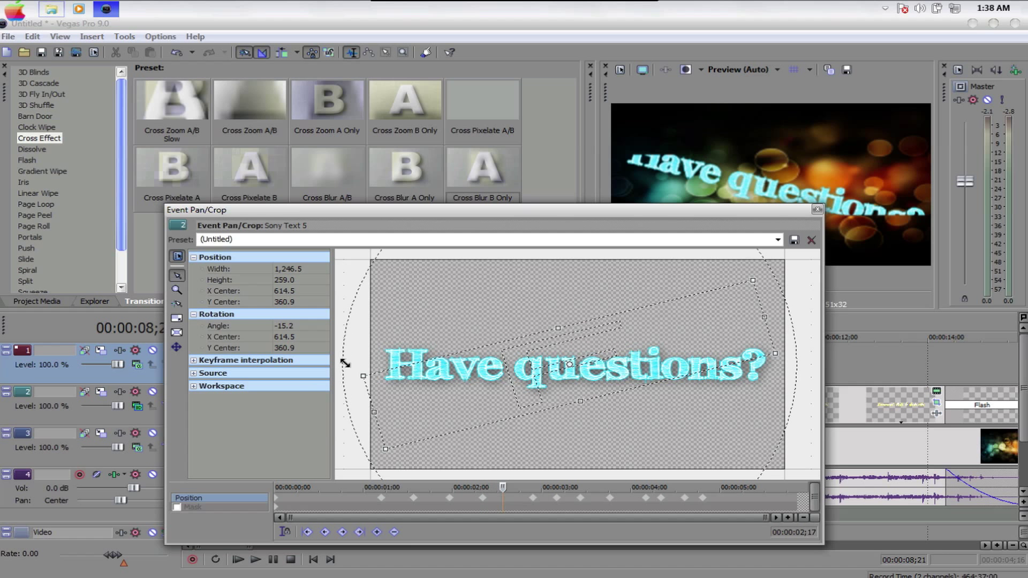
{"action": "left_click_drag", "start_coordinate": [348, 356], "coordinate": [579, 402]}
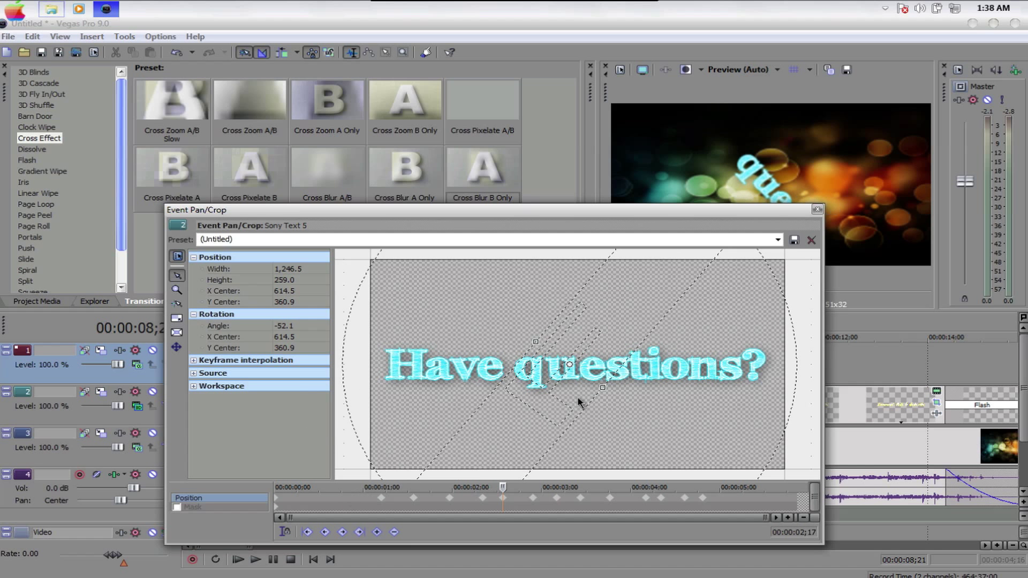
{"action": "left_click", "coordinate": [817, 210]}
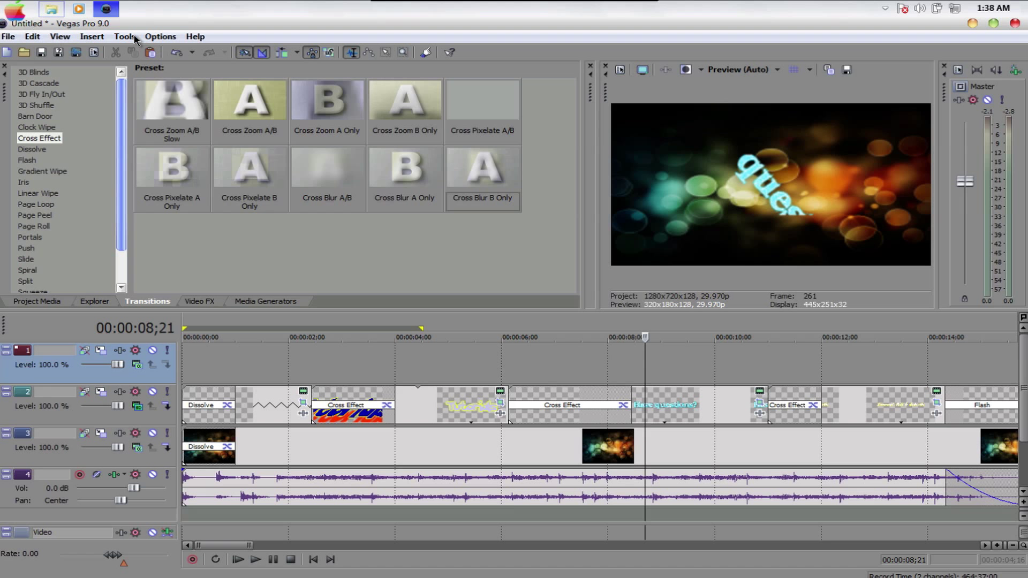
Undo the rotation keyframe changes and select the span from about 5;19 to 12;16.
{"action": "left_click", "coordinate": [33, 37]}
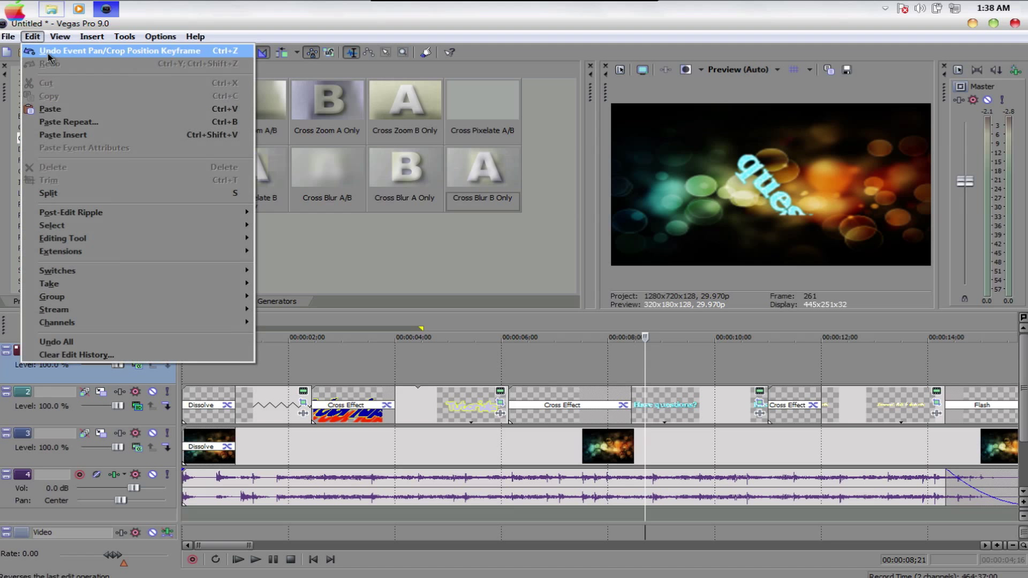
{"action": "left_click", "coordinate": [48, 54]}
{"action": "left_click", "coordinate": [33, 37]}
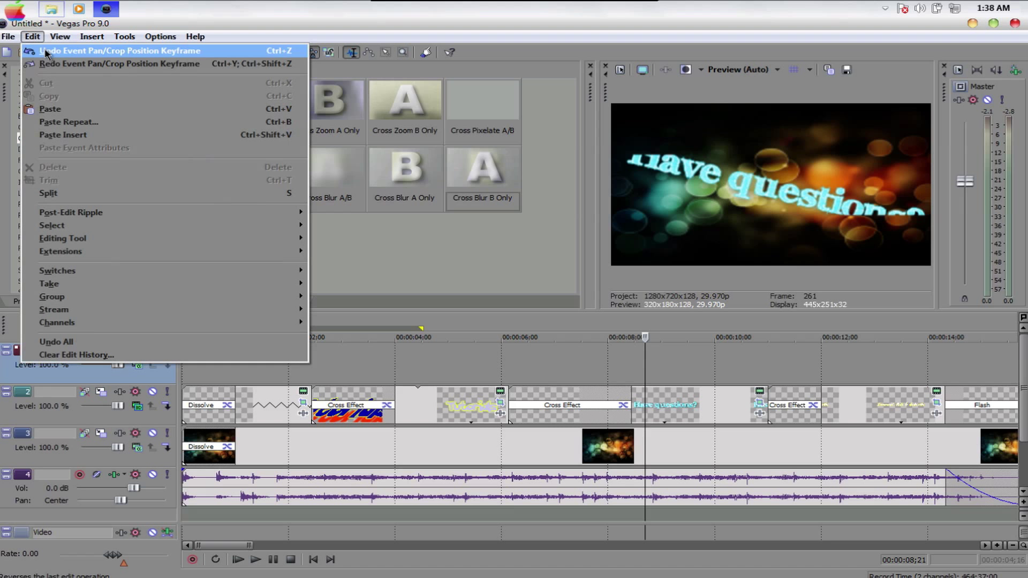
{"action": "left_click", "coordinate": [46, 53]}
{"action": "left_click_drag", "start_coordinate": [482, 368], "coordinate": [602, 368]}
{"action": "left_click_drag", "start_coordinate": [781, 402], "coordinate": [856, 394]}
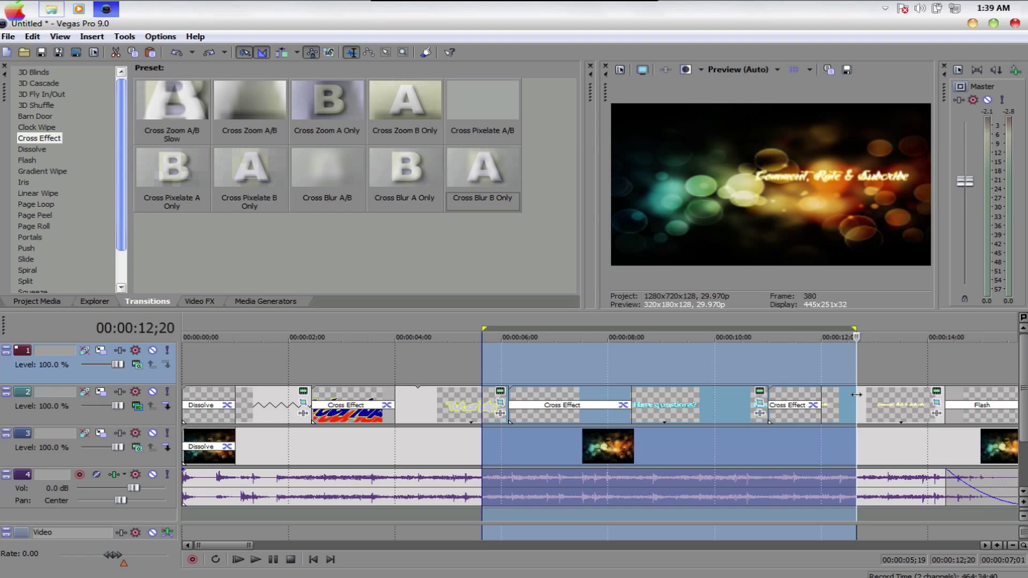
Play the selected range, then clear the selection and park the cursor at 00:00:09;02.
{"action": "key", "text": "space"}
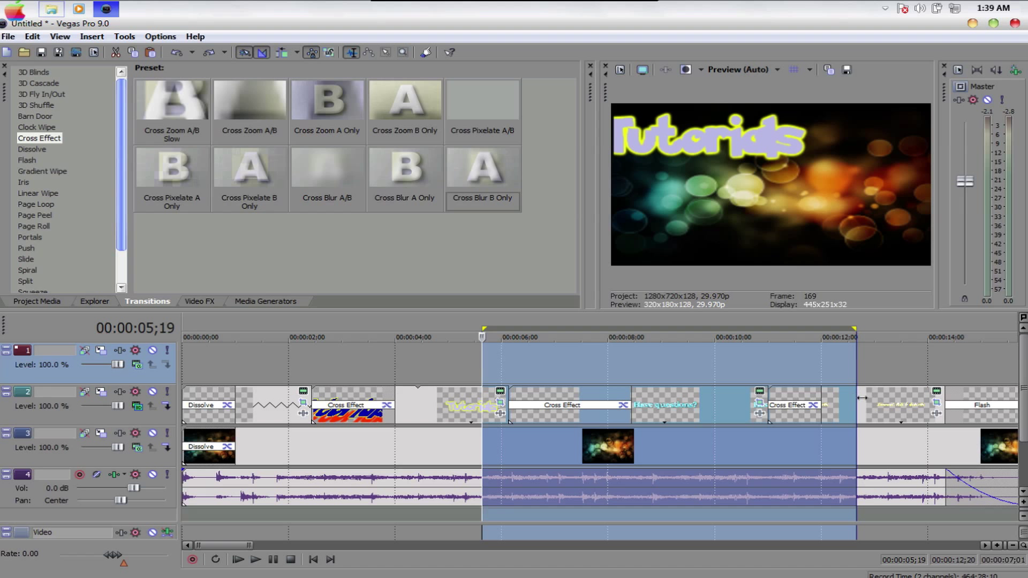
{"action": "left_click", "coordinate": [503, 364]}
{"action": "left_click", "coordinate": [664, 362]}
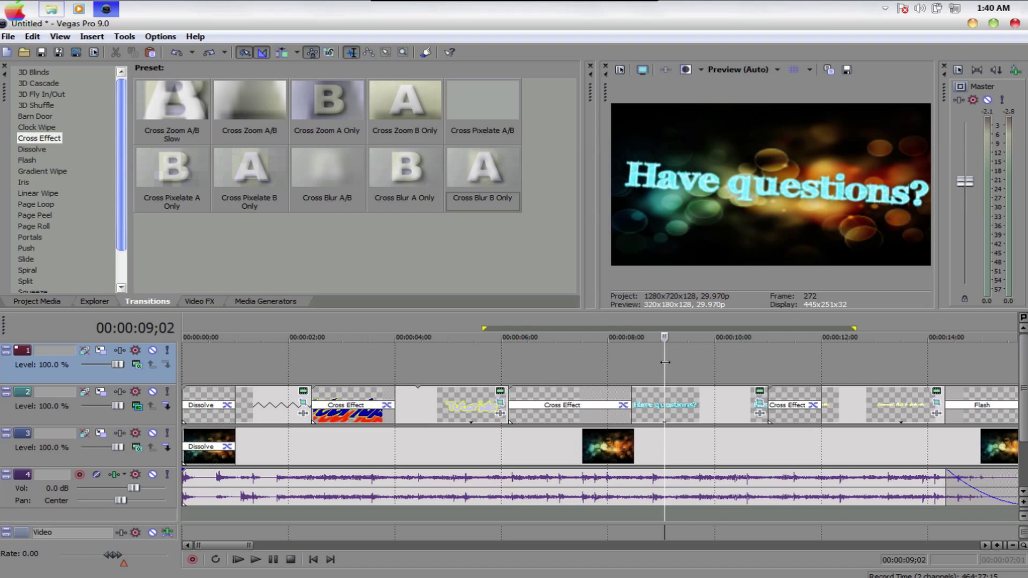